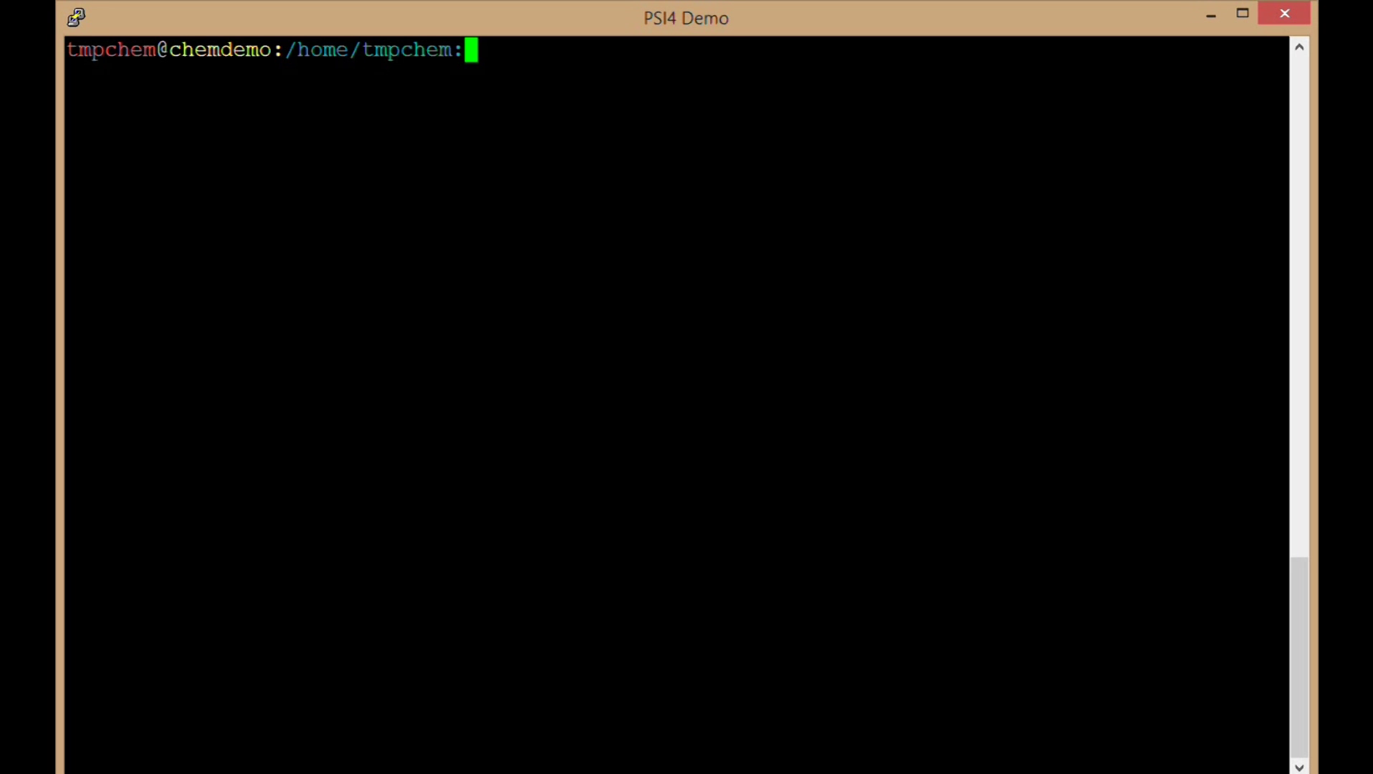
Print the logged-in user, host name and home directory with echo $USER, $HOSTNAME and $HOME
text(echo $USER)
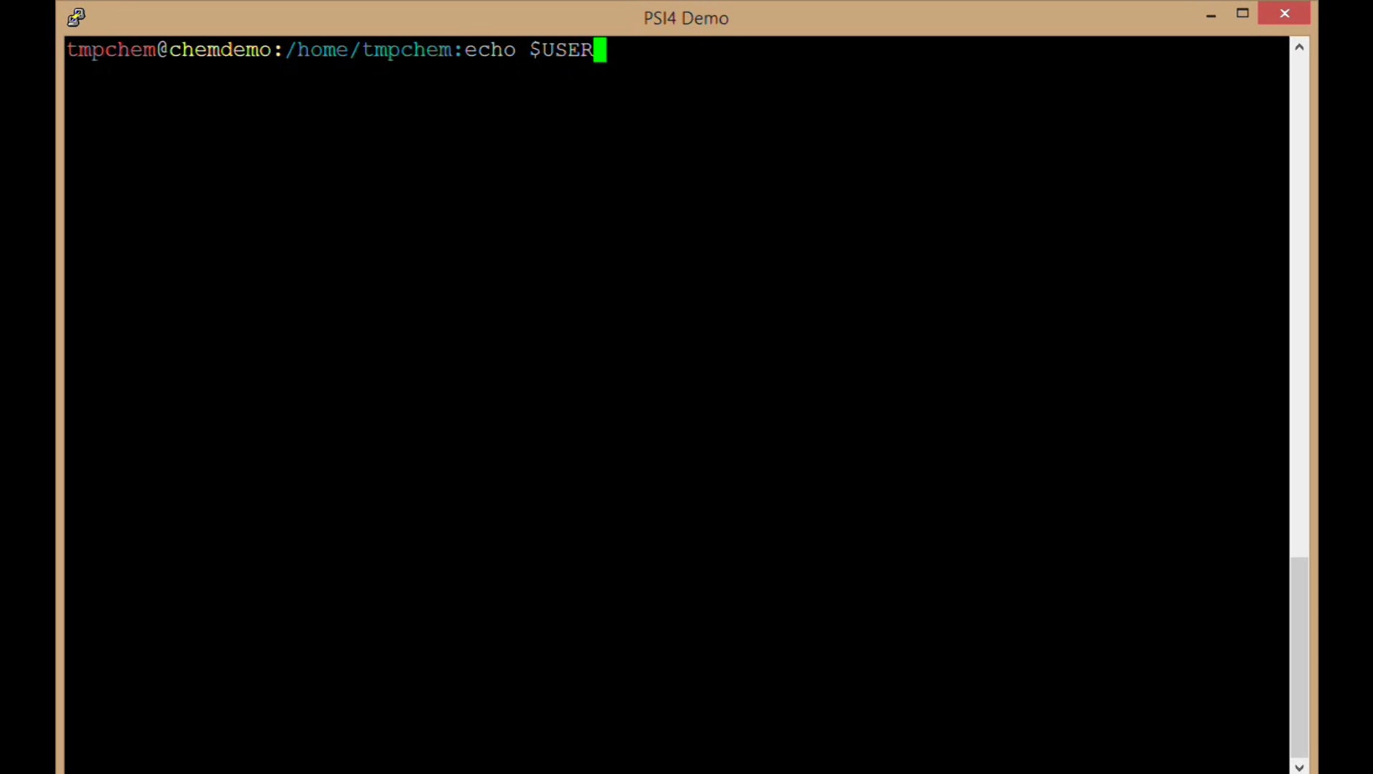
key(Return)
text(echo )
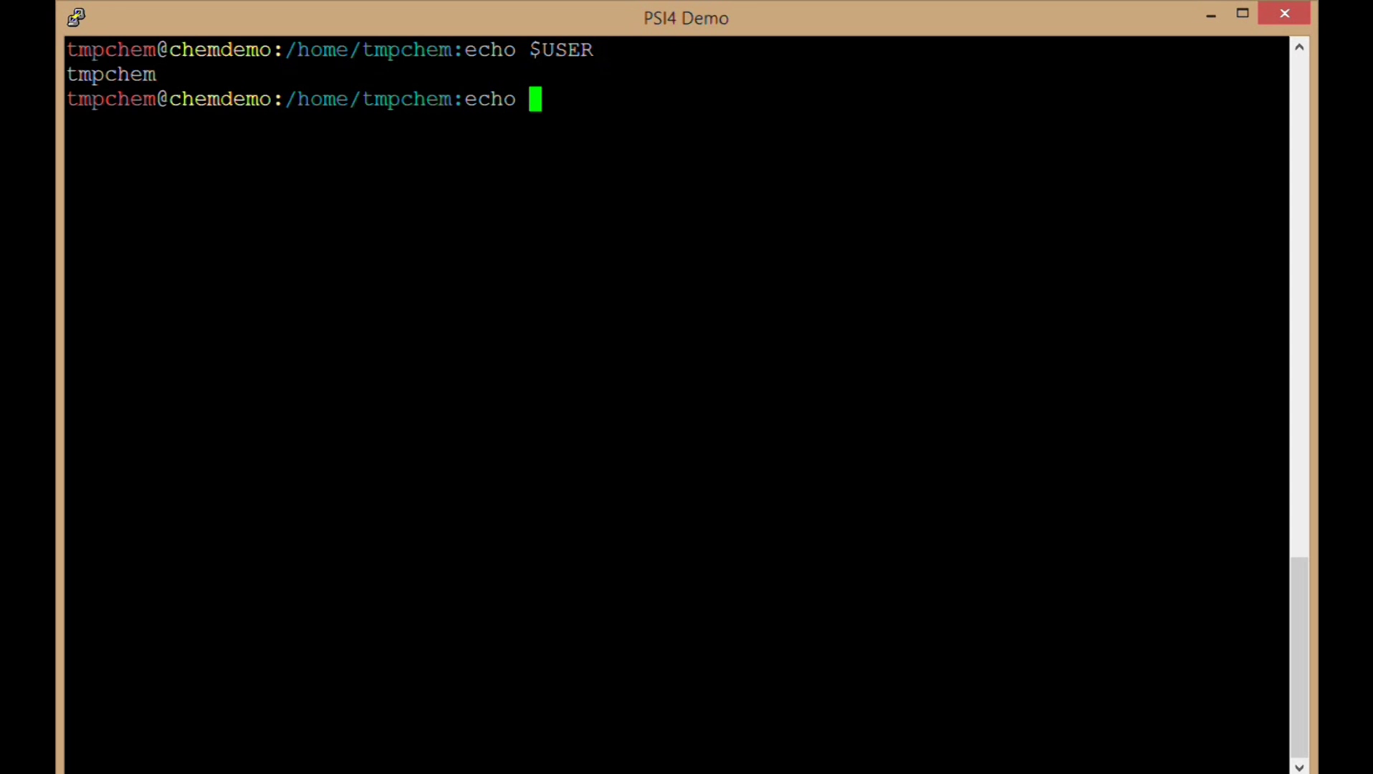
text($HOSTNAME)
key(Return)
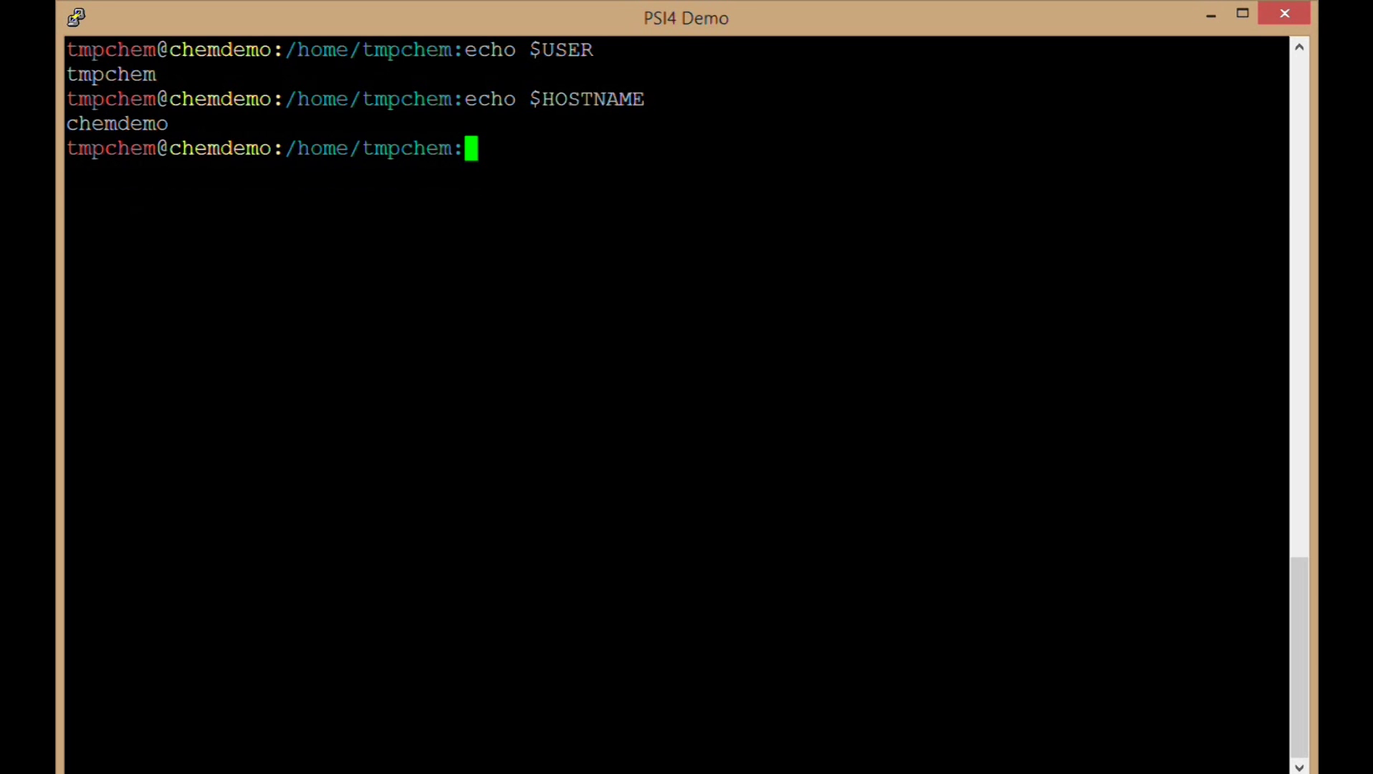
text(echo $HOME)
key(Return)
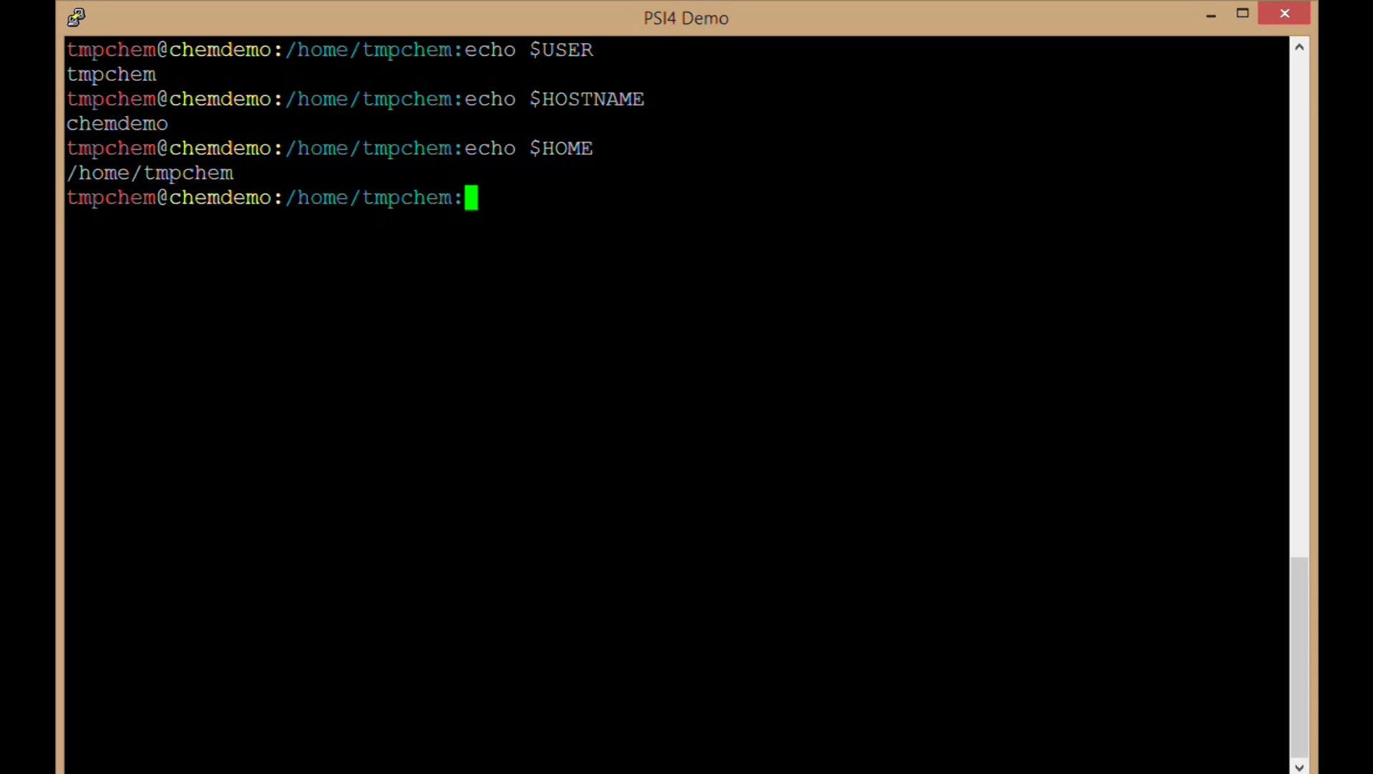
Locate the psi4 executable with which psi4 and print $PSI_SCRATCH (/scratch)
text(wchi)
key(BackSpace)
key(BackSpace)
key(BackSpace)
text(hich psi4)
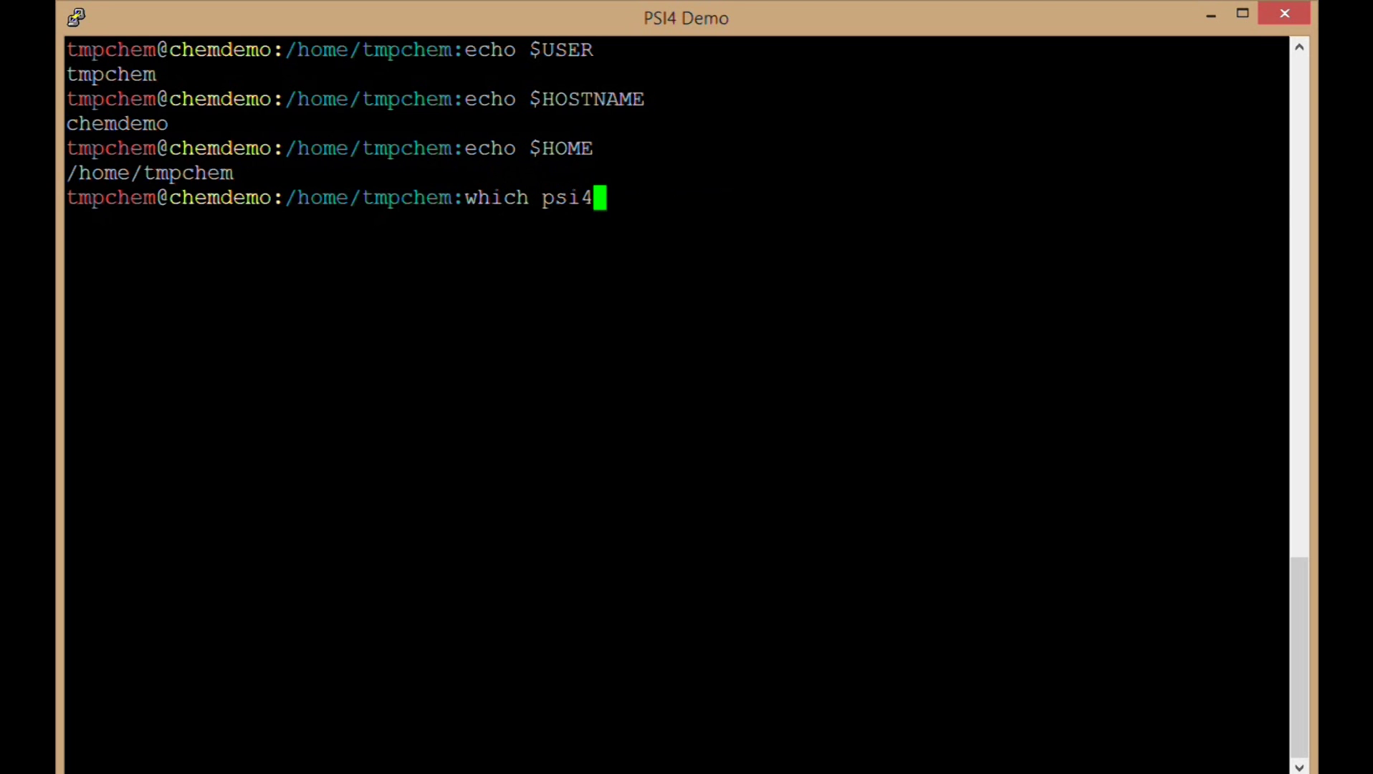
key(Return)
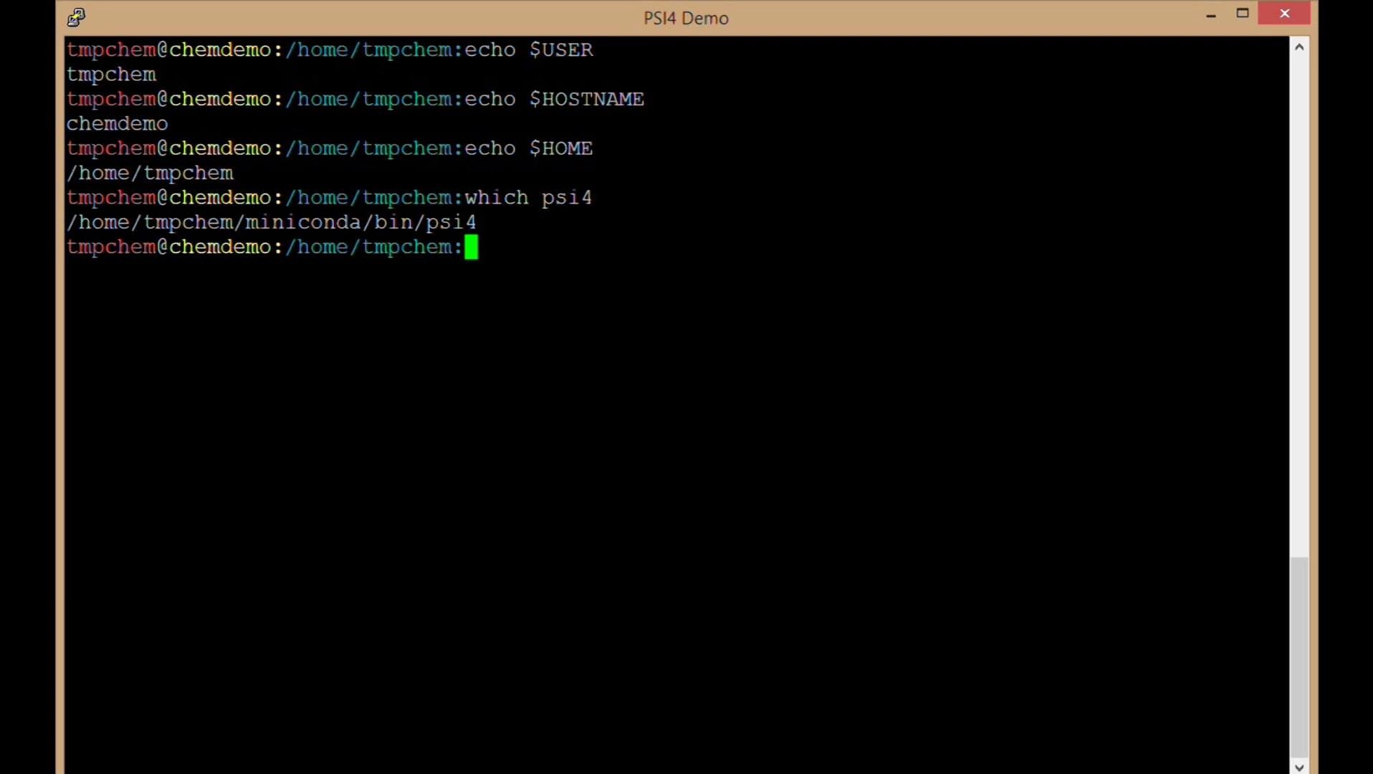
text(which)
key(BackSpace)
key(BackSpace)
key(BackSpace)
key(BackSpace)
key(BackSpace)
text(echo $P)
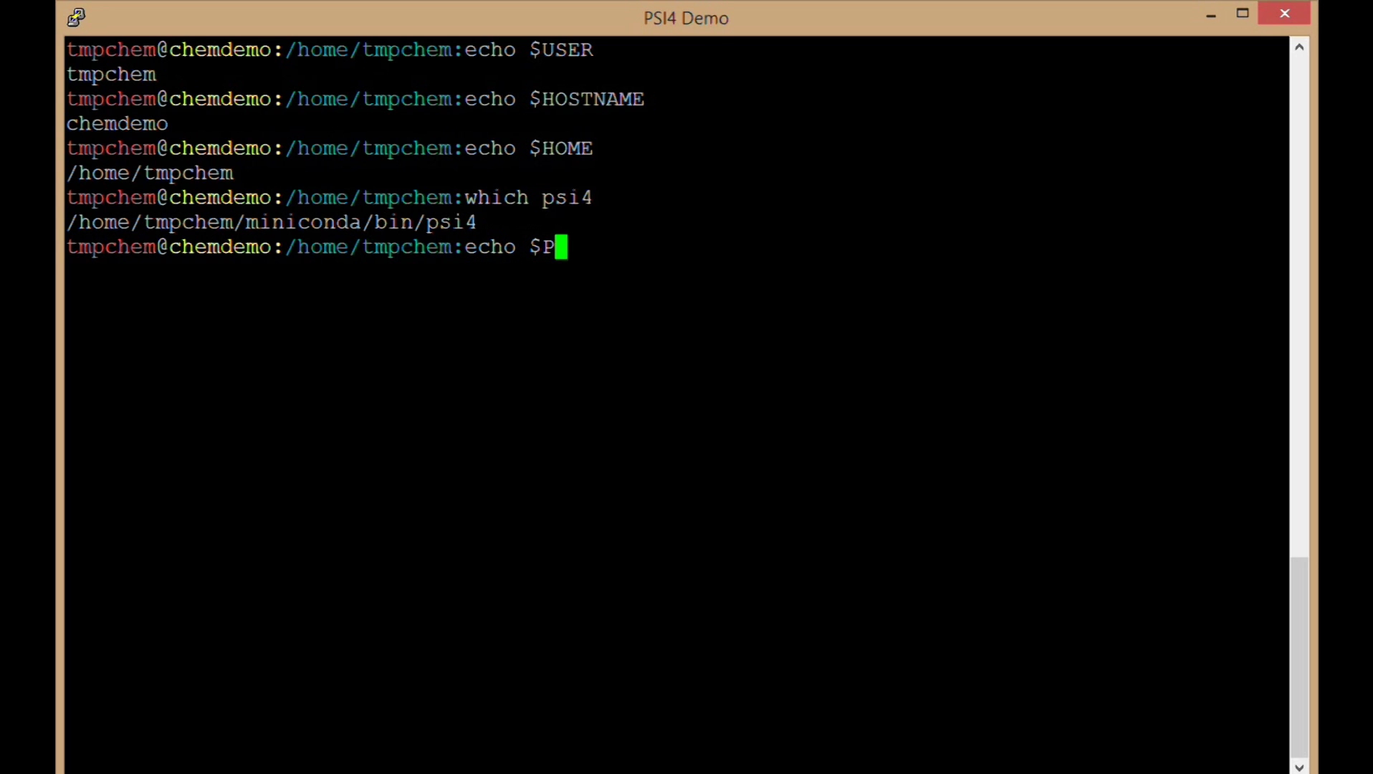
text(SI_SCRATH)
key(BackSpace)
text(C)
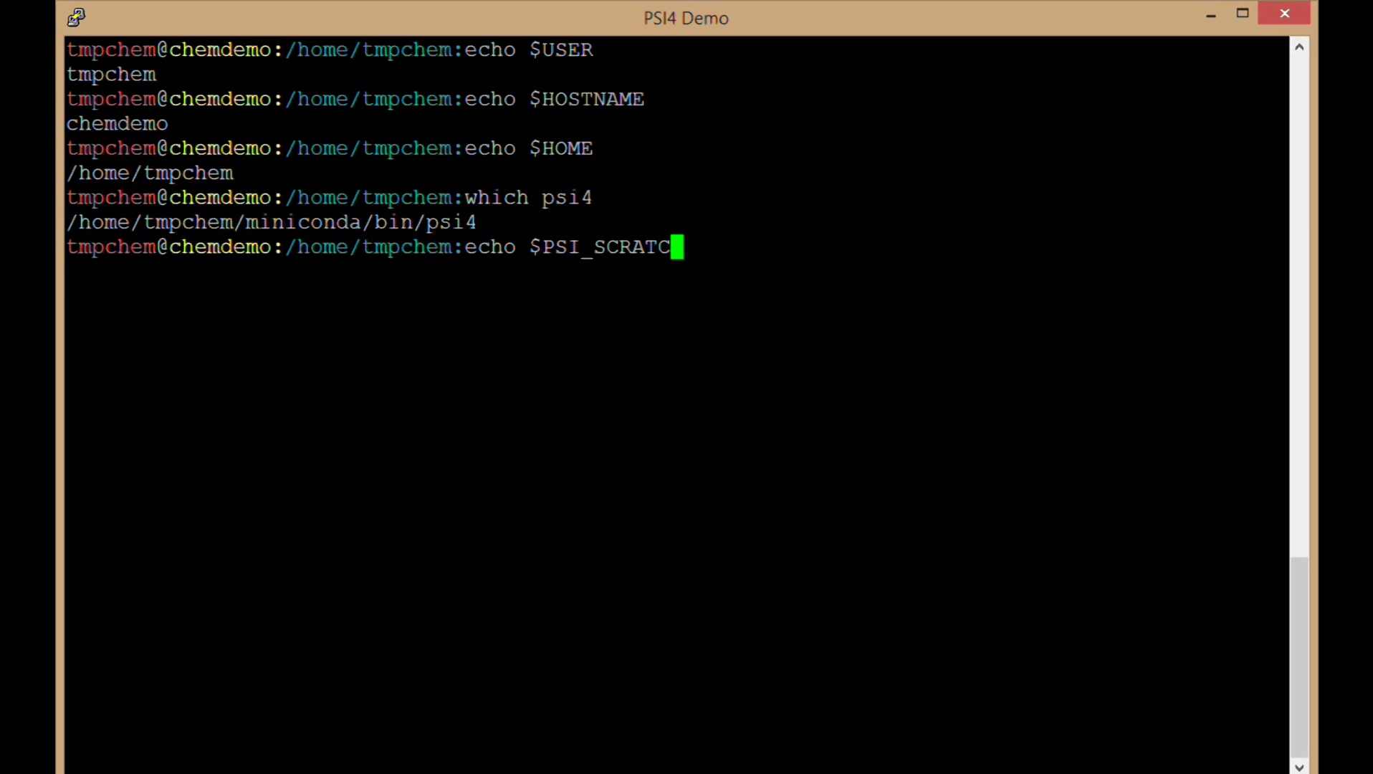
text(H)
key(Return)
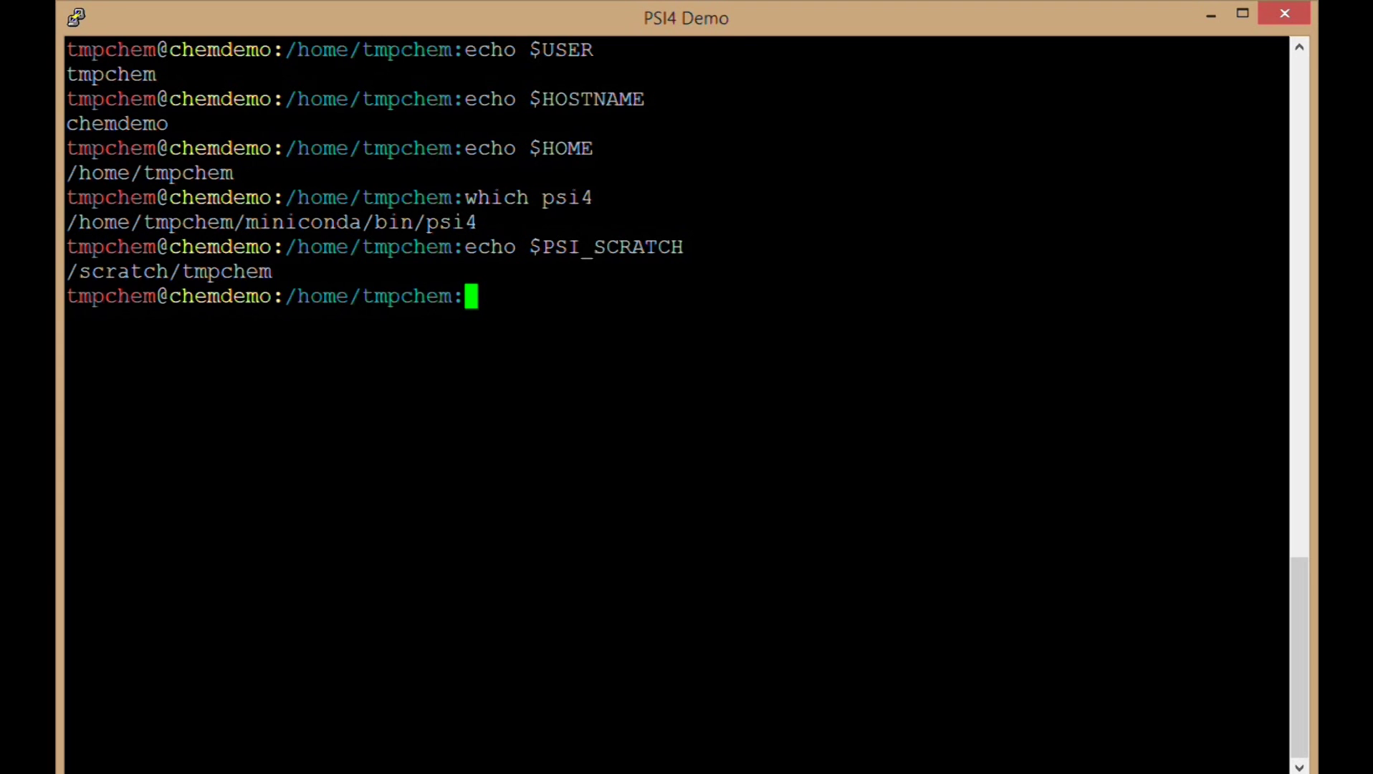
Clear the screen, move into chem/psidemo/demo1/ and list its files
text(clear)
key(Return)
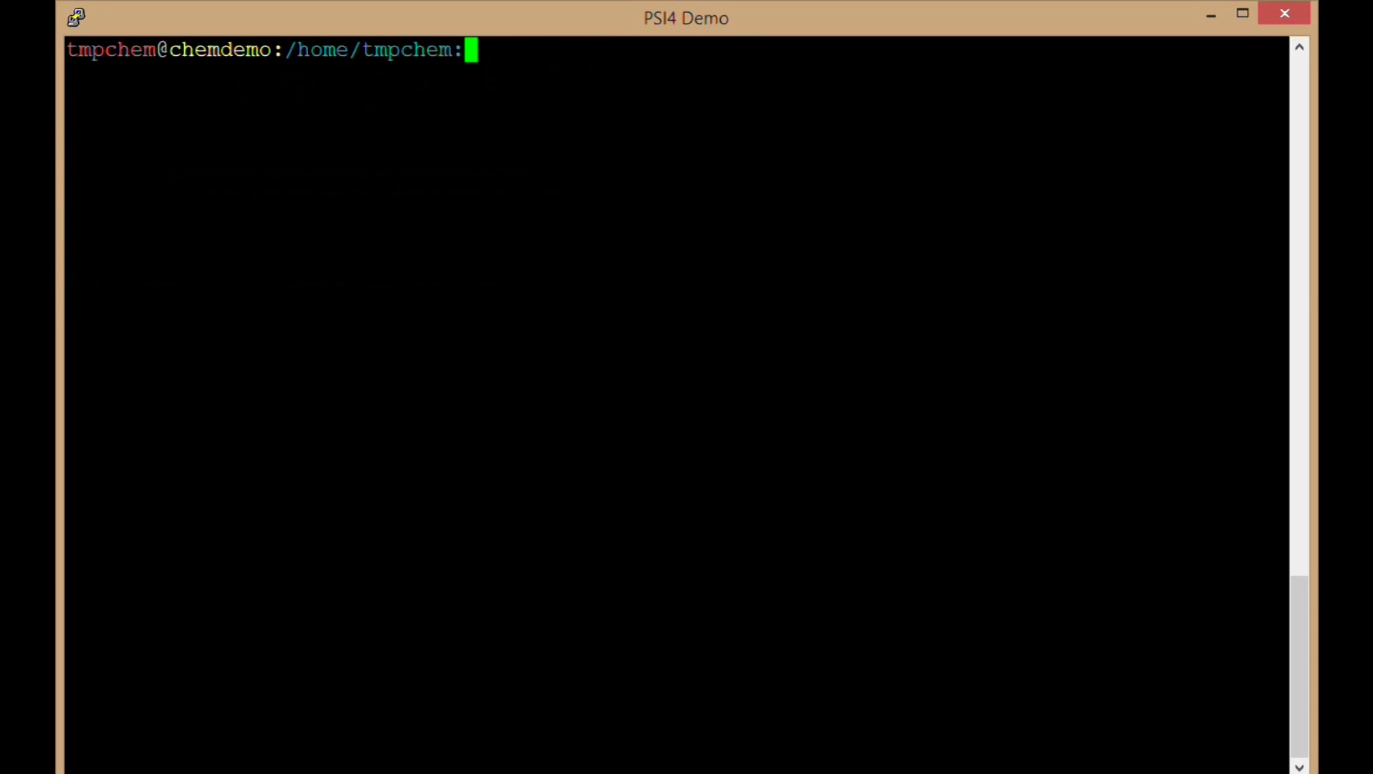
text(cd chem/)
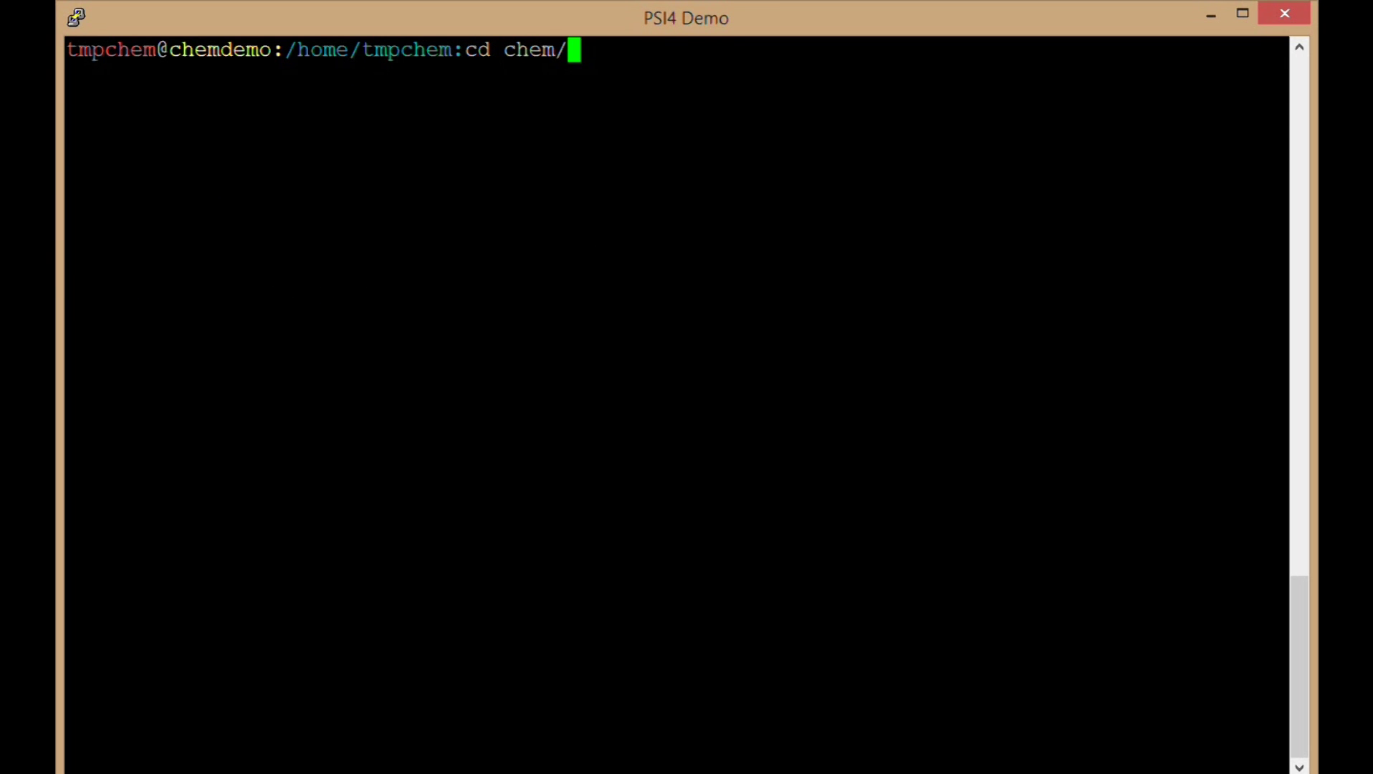
text(psidemo/demo1/)
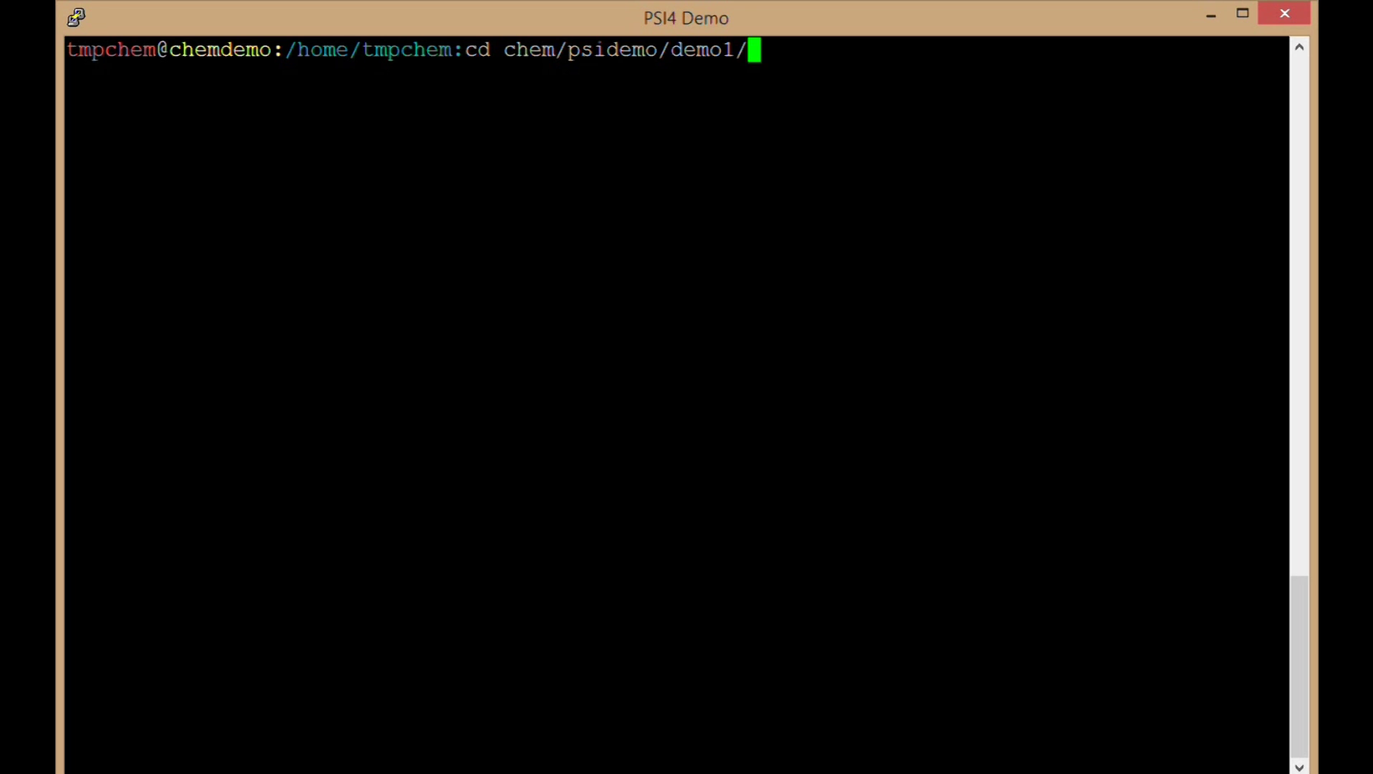
key(Return)
text(ls)
key(Return)
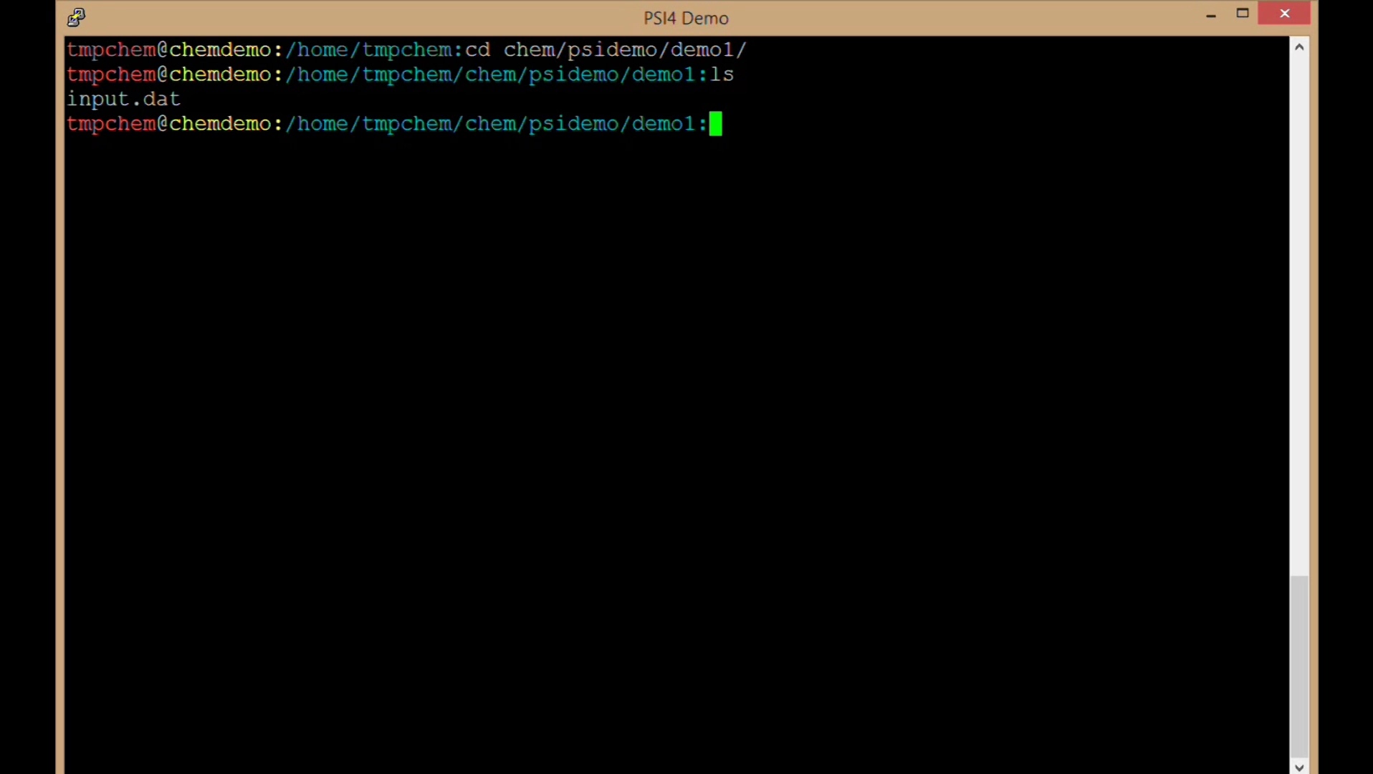
Open input.dat in vi and read its water ccsd(t)/qz title line
text(vi i)
key(Tab)
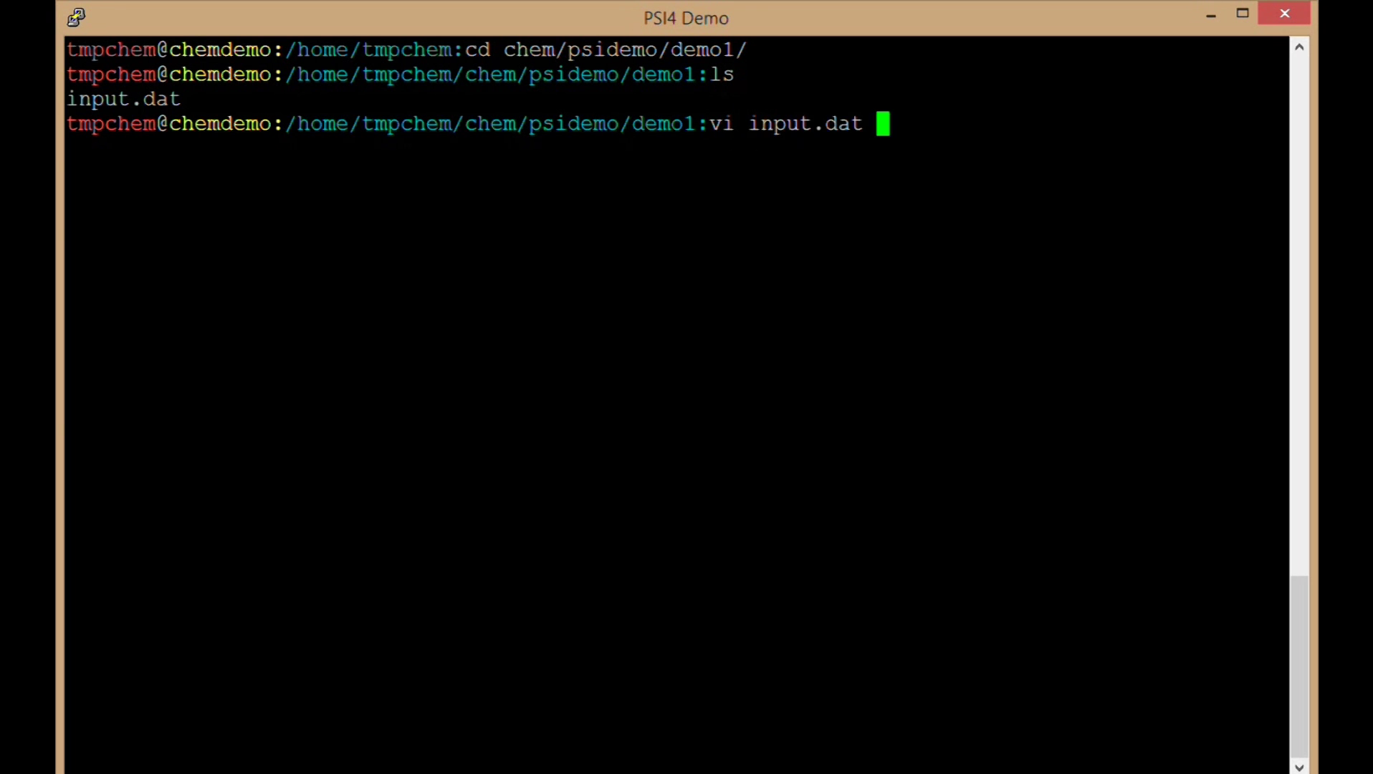
key(Return)
key(shift+g)
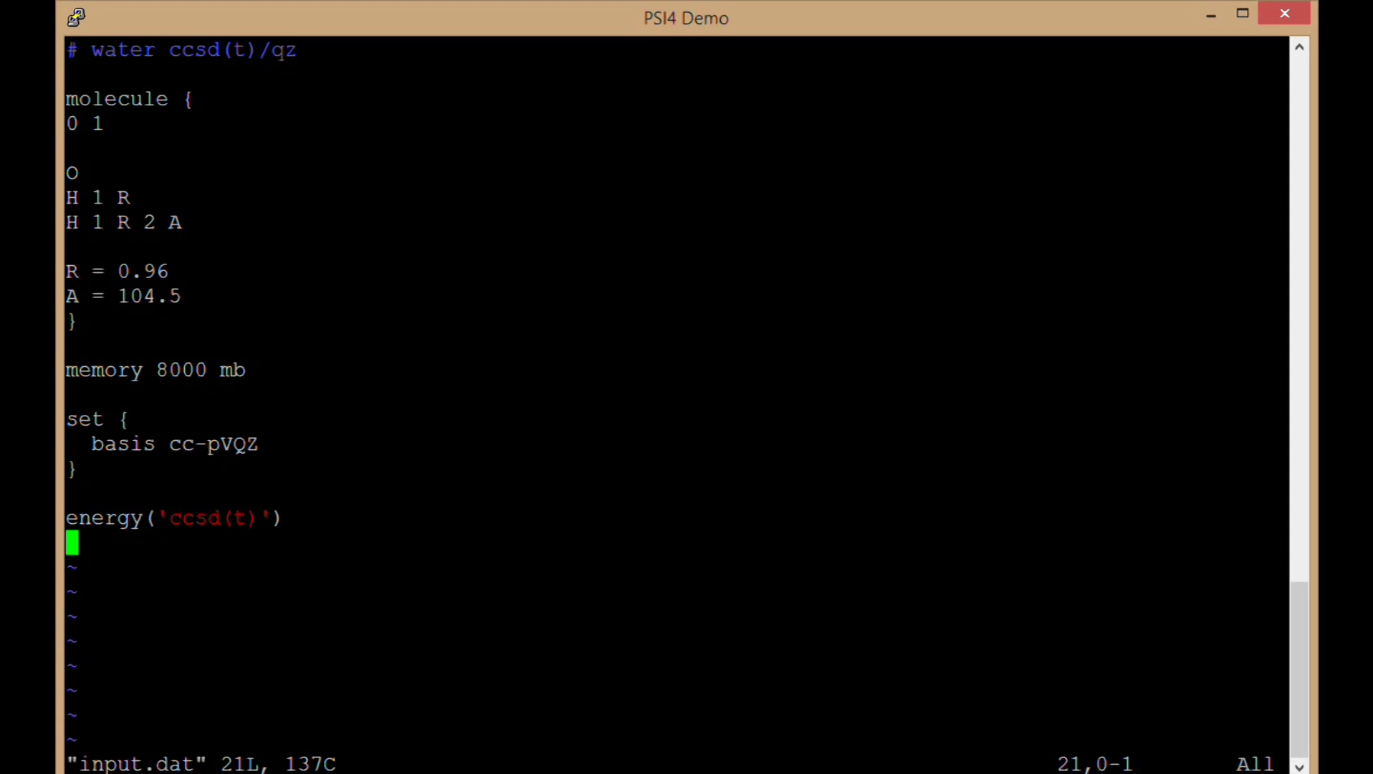
key(ctrl+u)
key(ctrl+u)
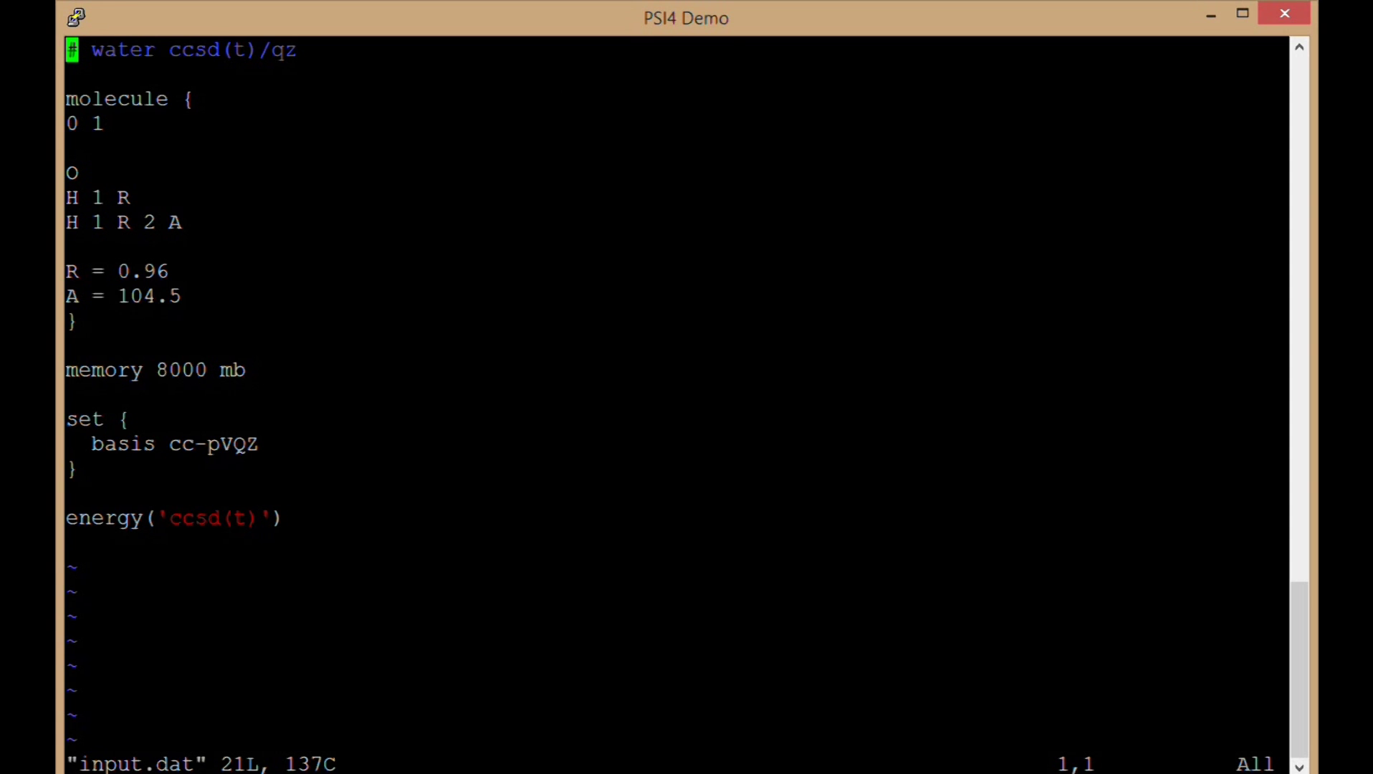
key(l)
key(e)
key(l)
key(l)
key(h)
key(l)
key(l)
key(l)
key(l)
key(l)
key(l)
Review the molecule geometry, memory 8000 mb, basis cc-pVQZ and energy('ccsd(t)') lines, then exit with :x
key(j)
key(j)
key(j)
key(j)
key(j)
key(j)
key(j)
key(j)
key(j)
key(j)
key(j)
key(j)
key(j)
key(j)
key(j)
key(j)
key(j)
key(k)
key(k)
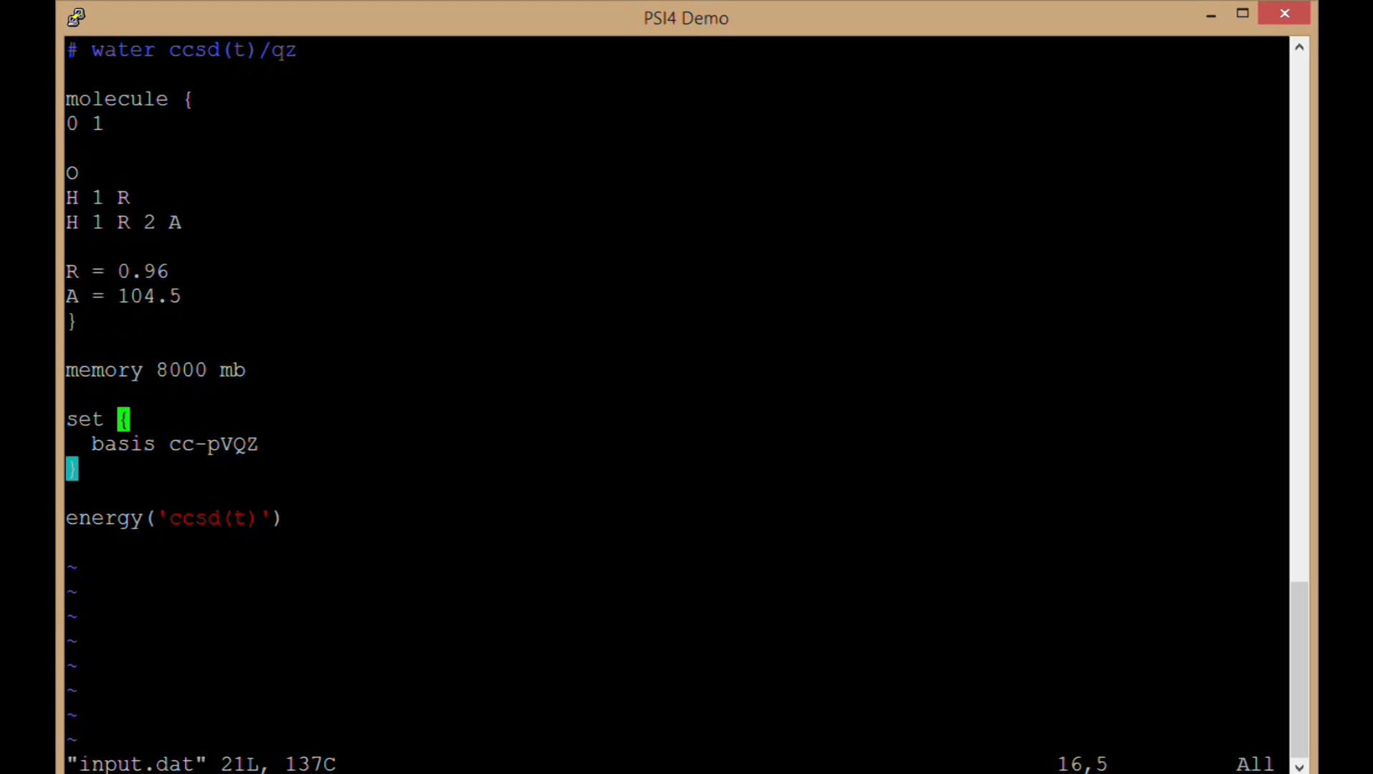
key(h)
key(h)
key(k)
key(k)
key(l)
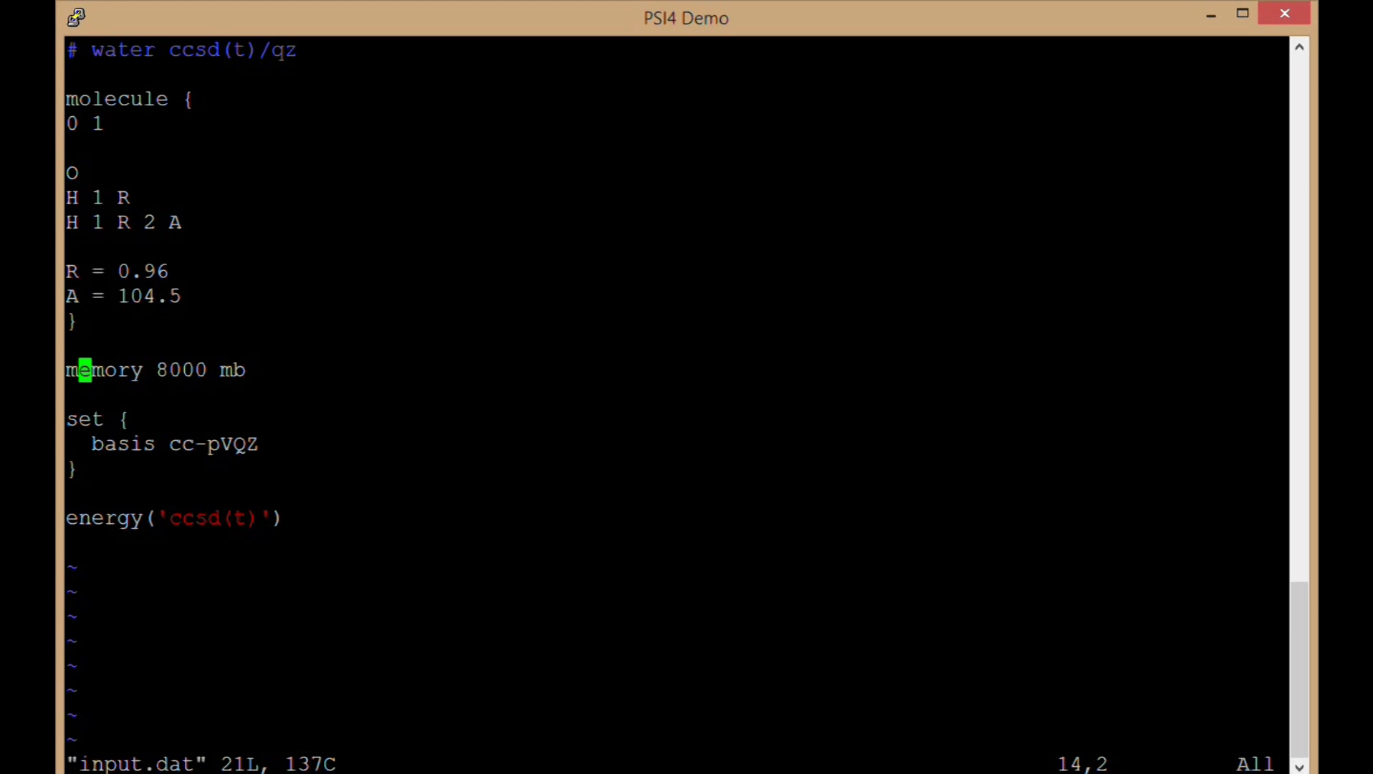
key(l)
key(l)
key(l)
key(l)
key(l)
key(l)
key(l)
key(l)
key(l)
key(h)
key(h)
key(h)
key(h)
key(0)
key(k)
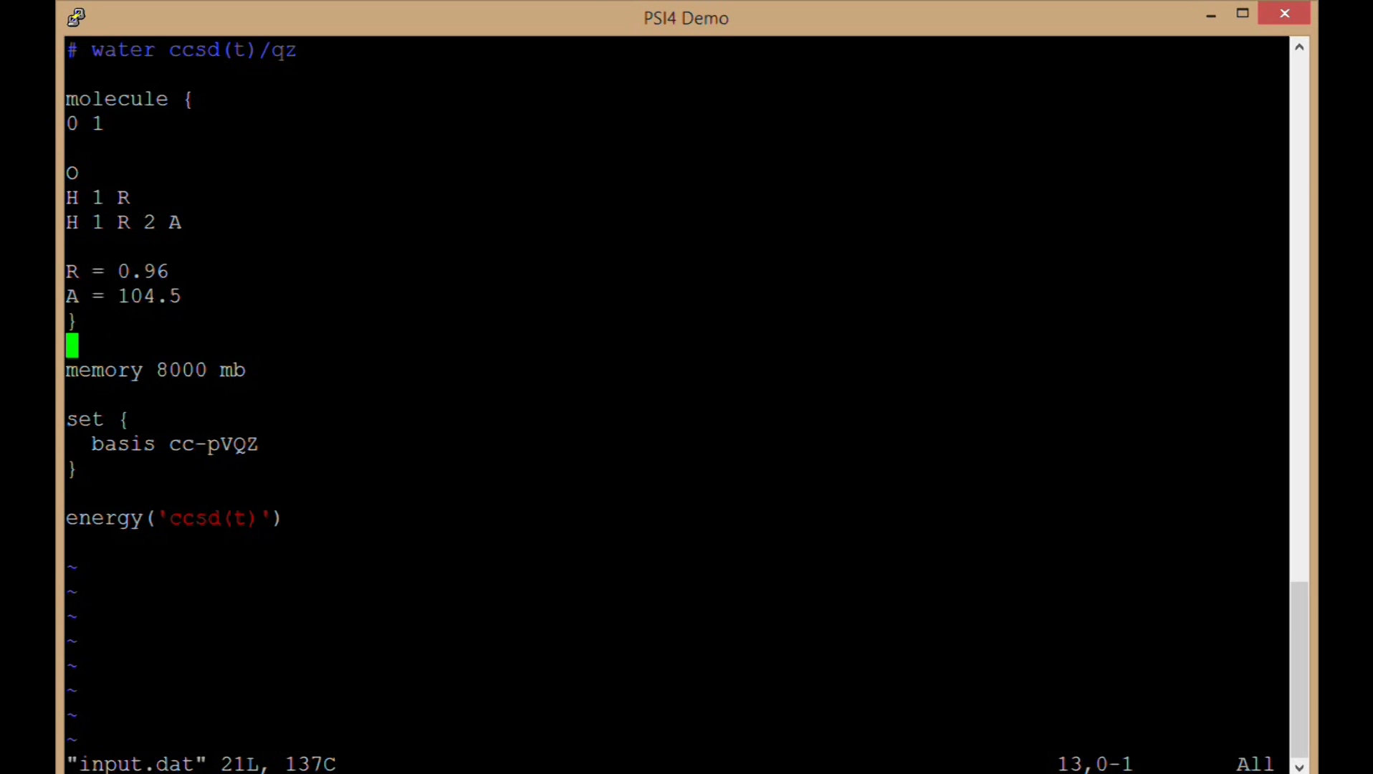
key(k)
key(k)
key(k)
key(k)
key(k)
key(k)
key(k)
key(k)
key(k)
key(k)
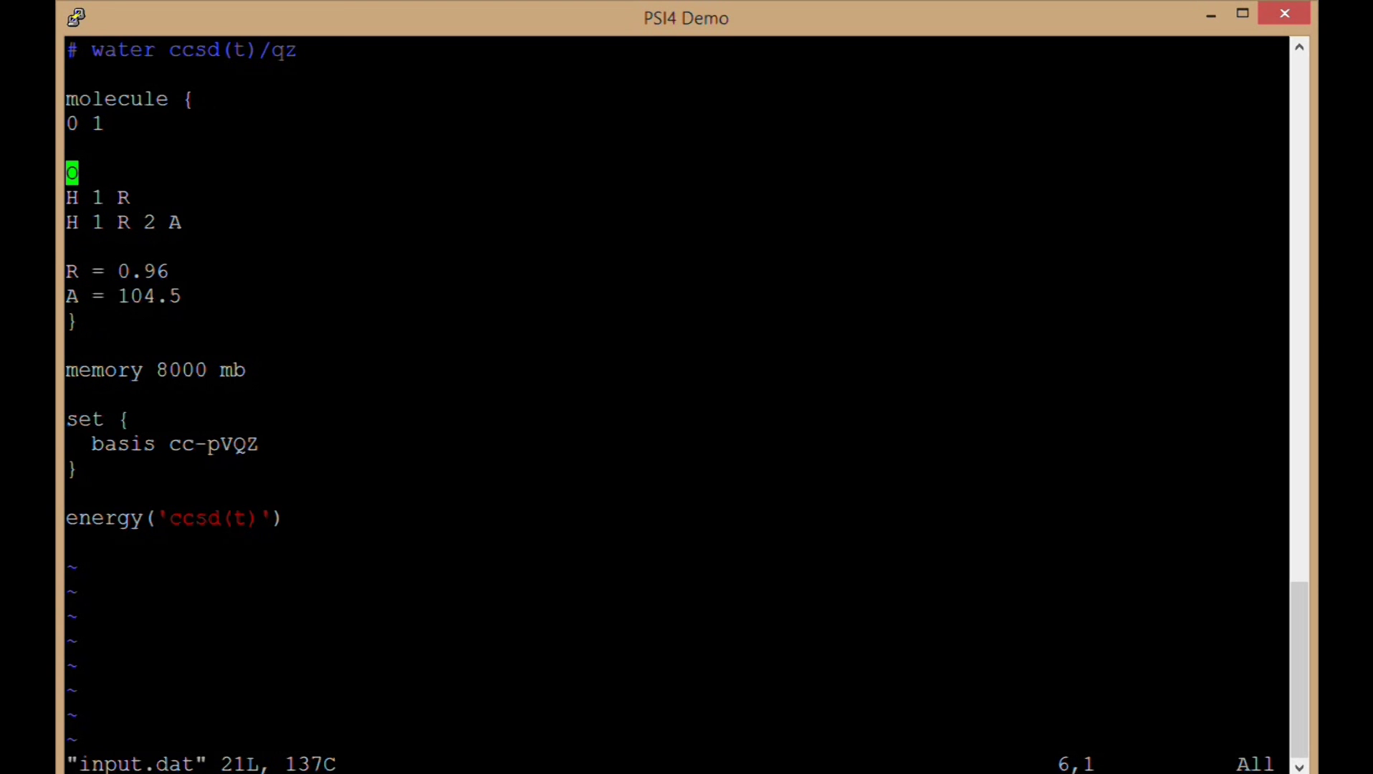
key(j)
key(j)
key(j)
key(j)
key(j)
key(j)
key(j)
key(j)
key(j)
key(j)
key(j)
key(j)
key(j)
key(j)
key(l)
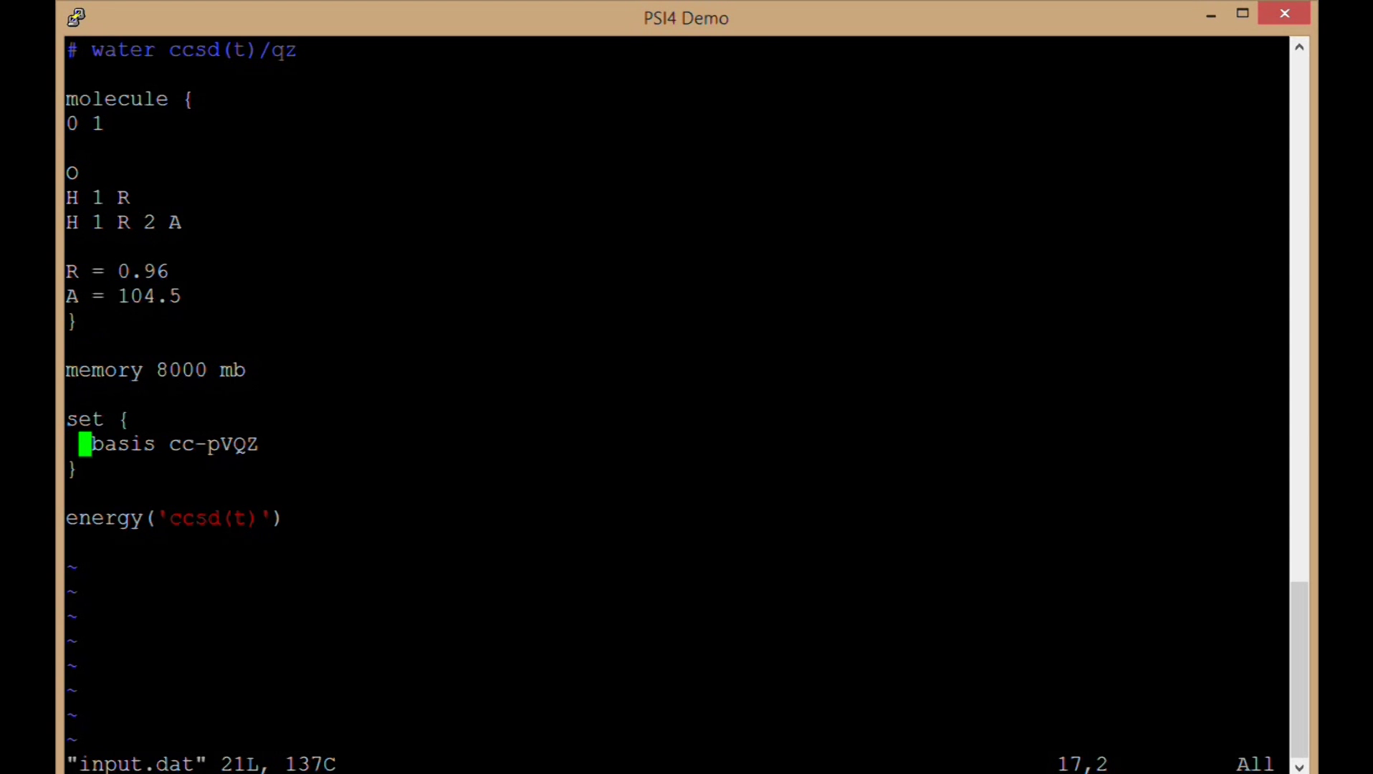
key(l)
key(l)
key(h)
key(h)
key(h)
key(j)
key(j)
key(j)
key(l)
key(l)
key(l)
key(l)
key(l)
key(l)
key(l)
key(l)
key(l)
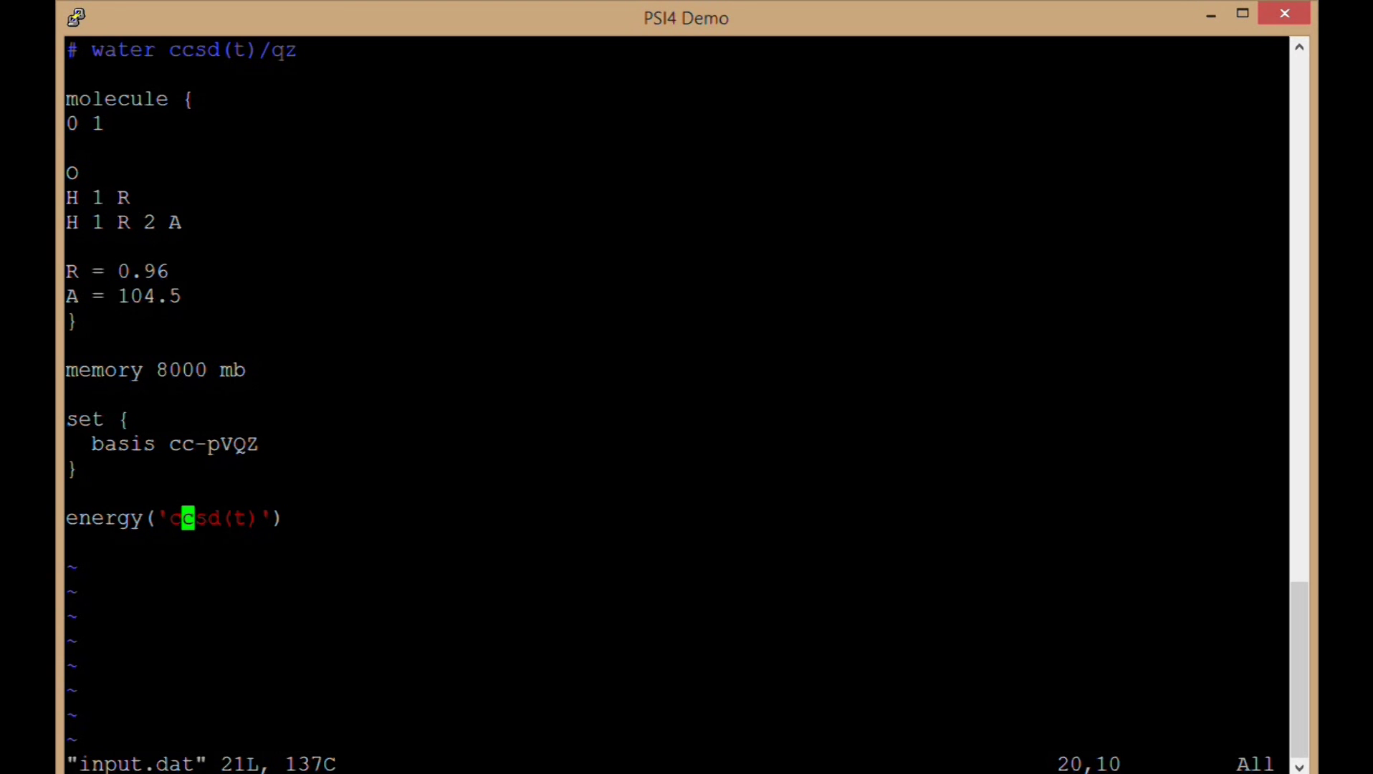
text(:x)
key(Return)
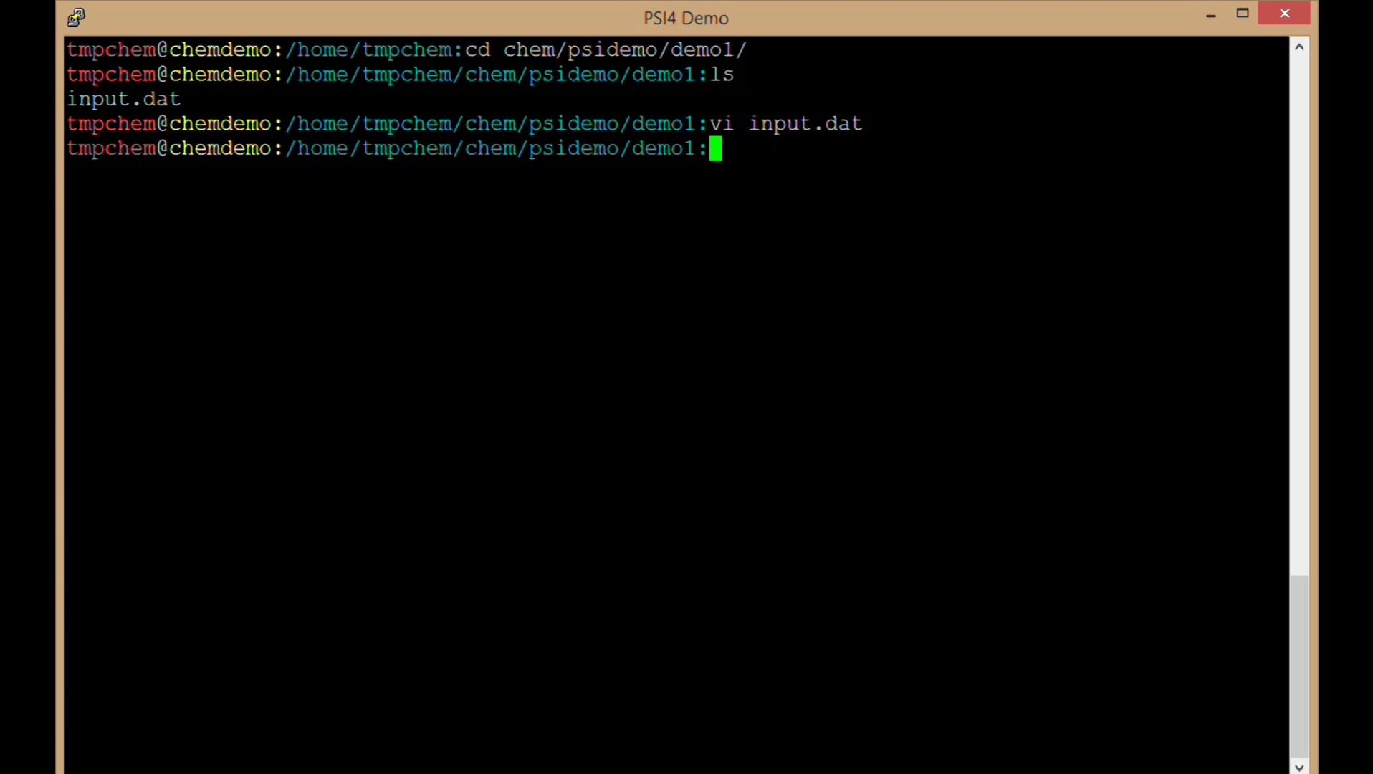
Start psi4 in the background and follow output.dat until the -76.391058686452766 CCSD(T) energy appears
text(psi4)
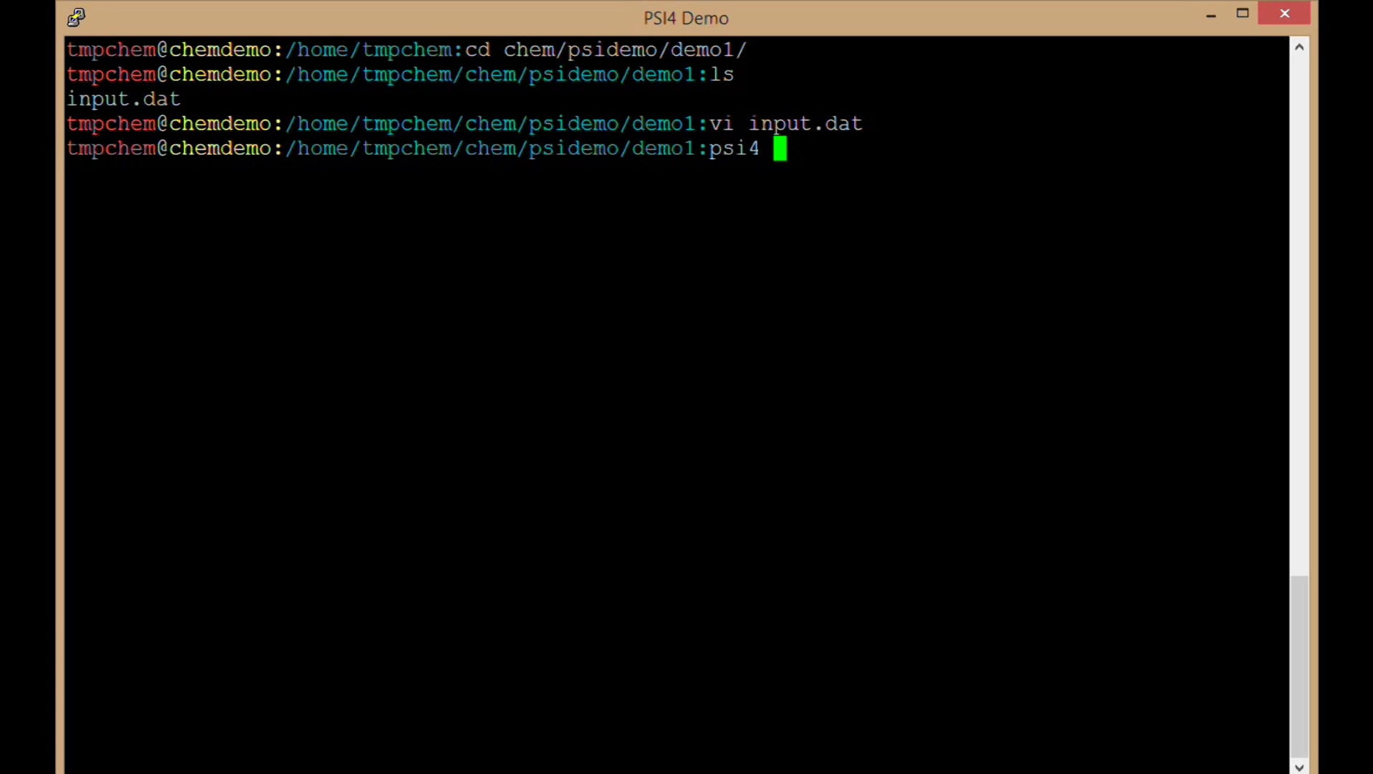
text(&)
key(Return)
text(tail -f output.dat)
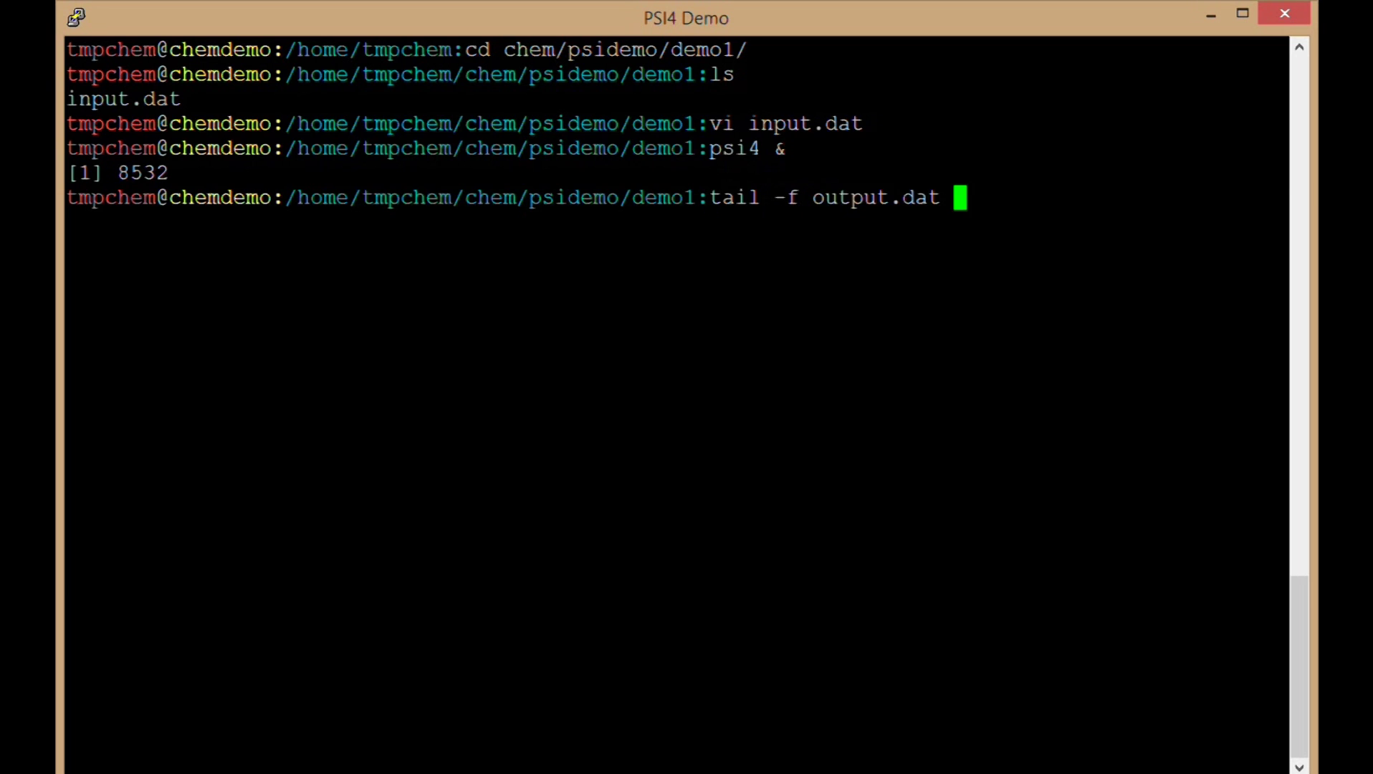
key(Return)
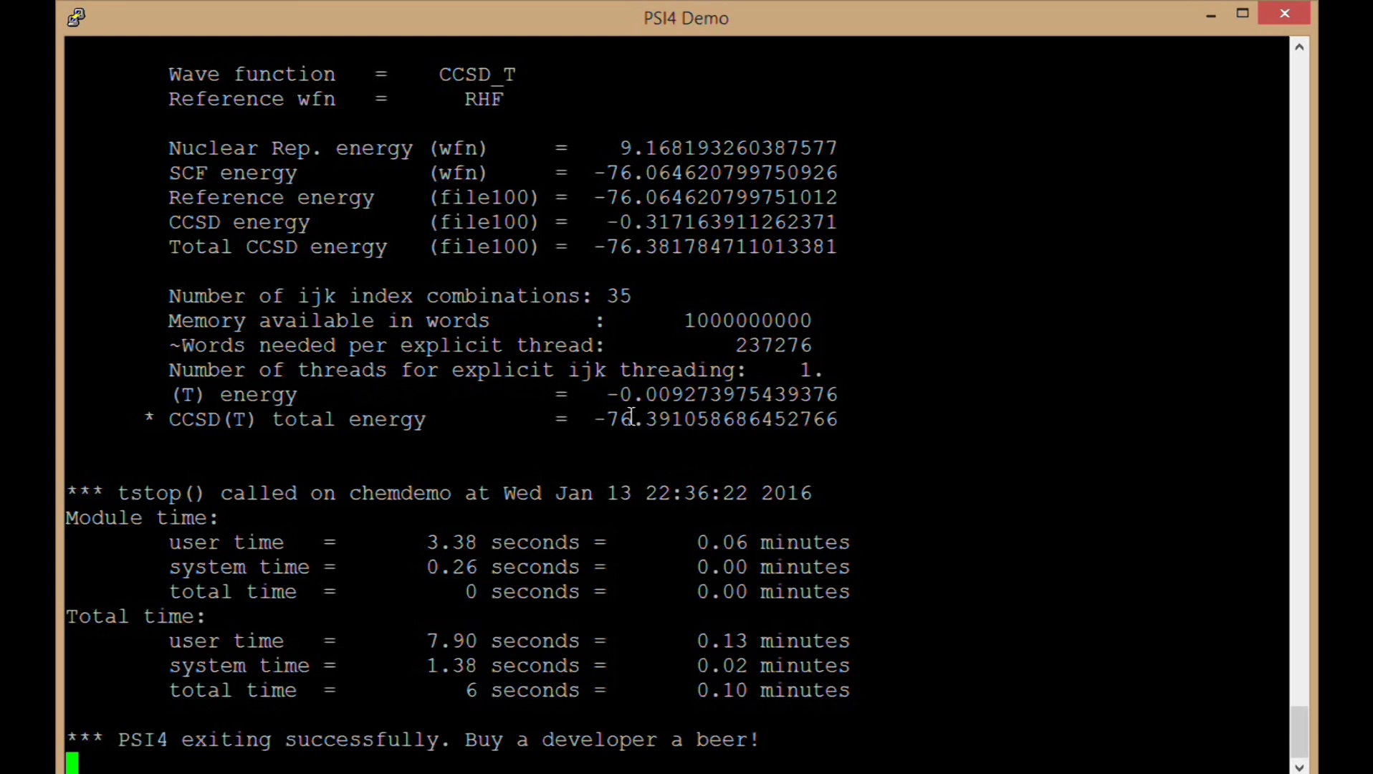
Stop tailing, list the run's files, and page through output.dat in vi before quitting
key(ctrl+c)
text(ls)
key(Return)
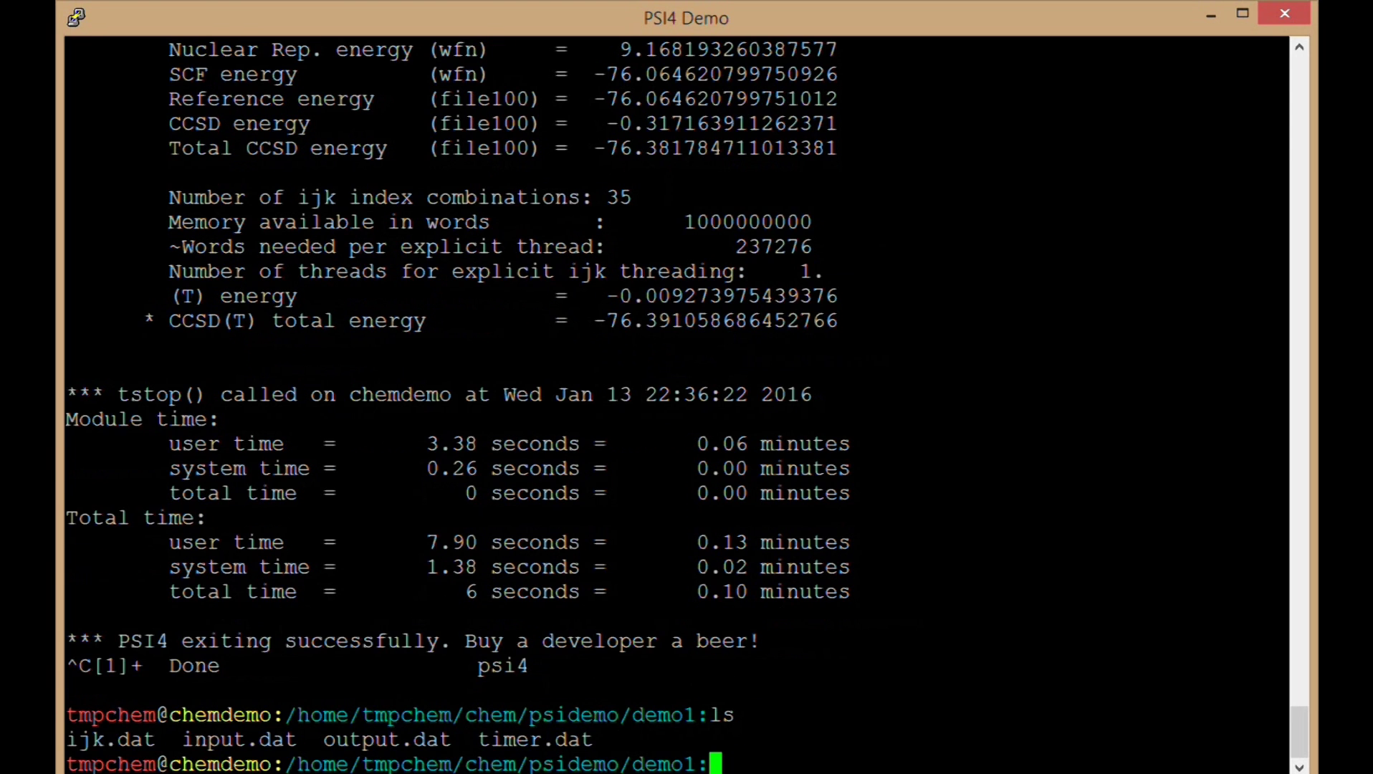
text(vi output.dat)
key(Return)
key(ctrl+f)
key(ctrl+f)
key(ctrl+f)
key(ctrl+f)
key(ctrl+f)
key(ctrl+f)
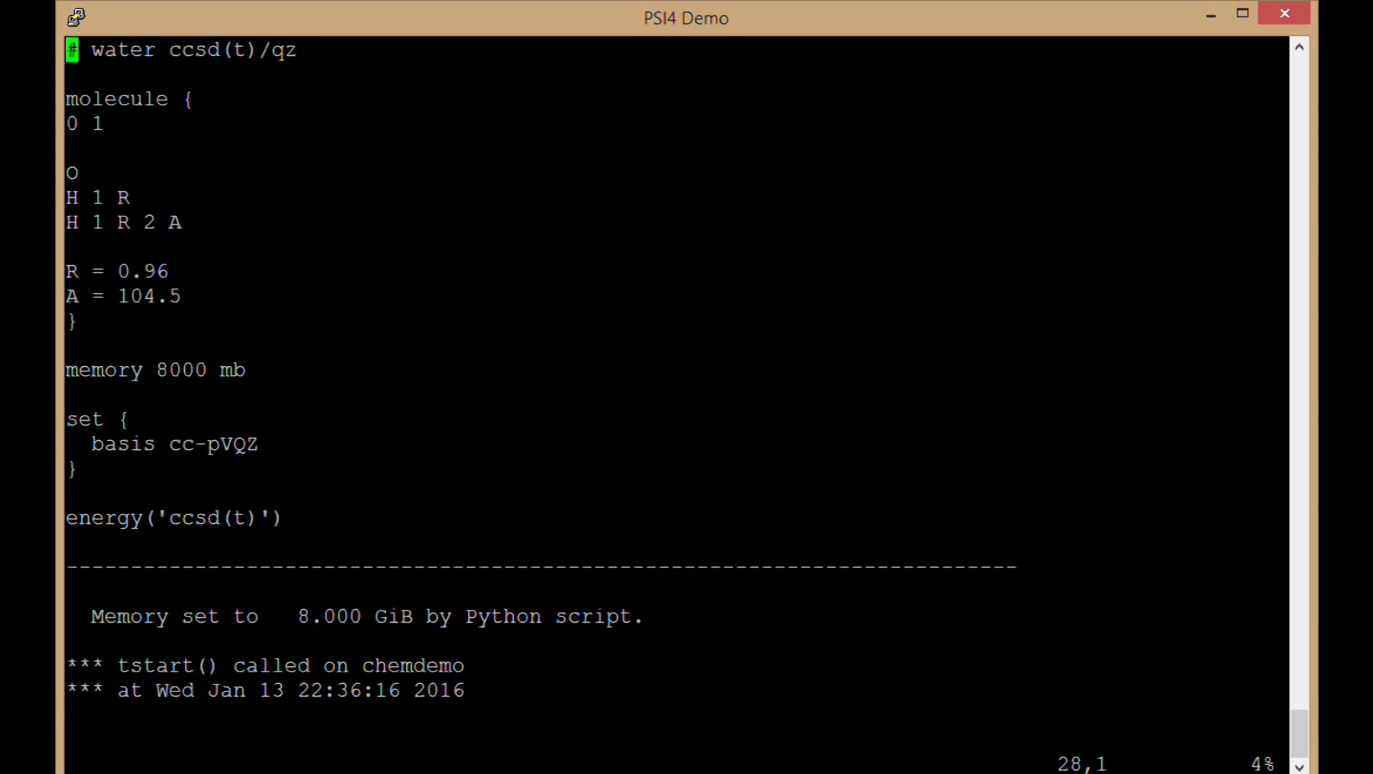
text(:q)
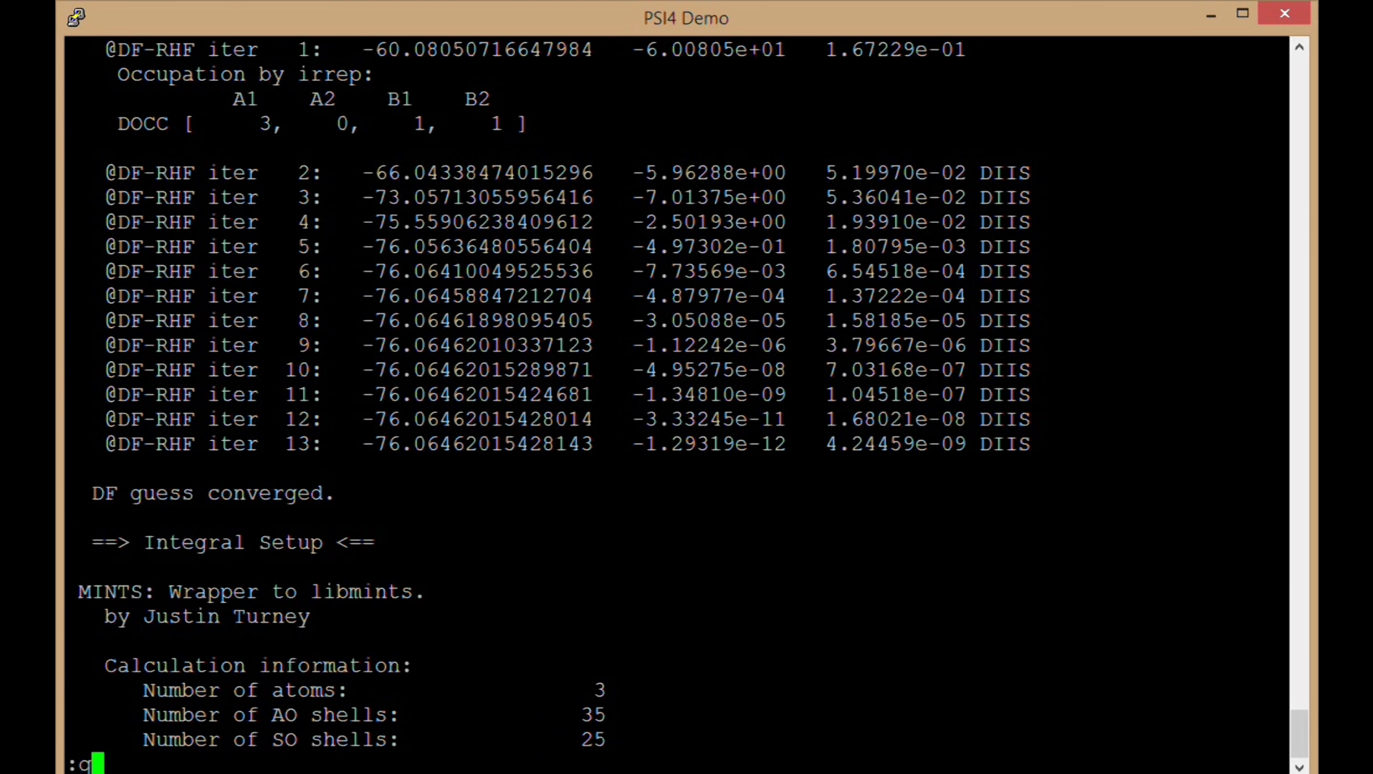
key(Return)
Review timer.dat's timing table, showing a 7.00-second wall time, then list the folder again
text(ls)
key(Return)
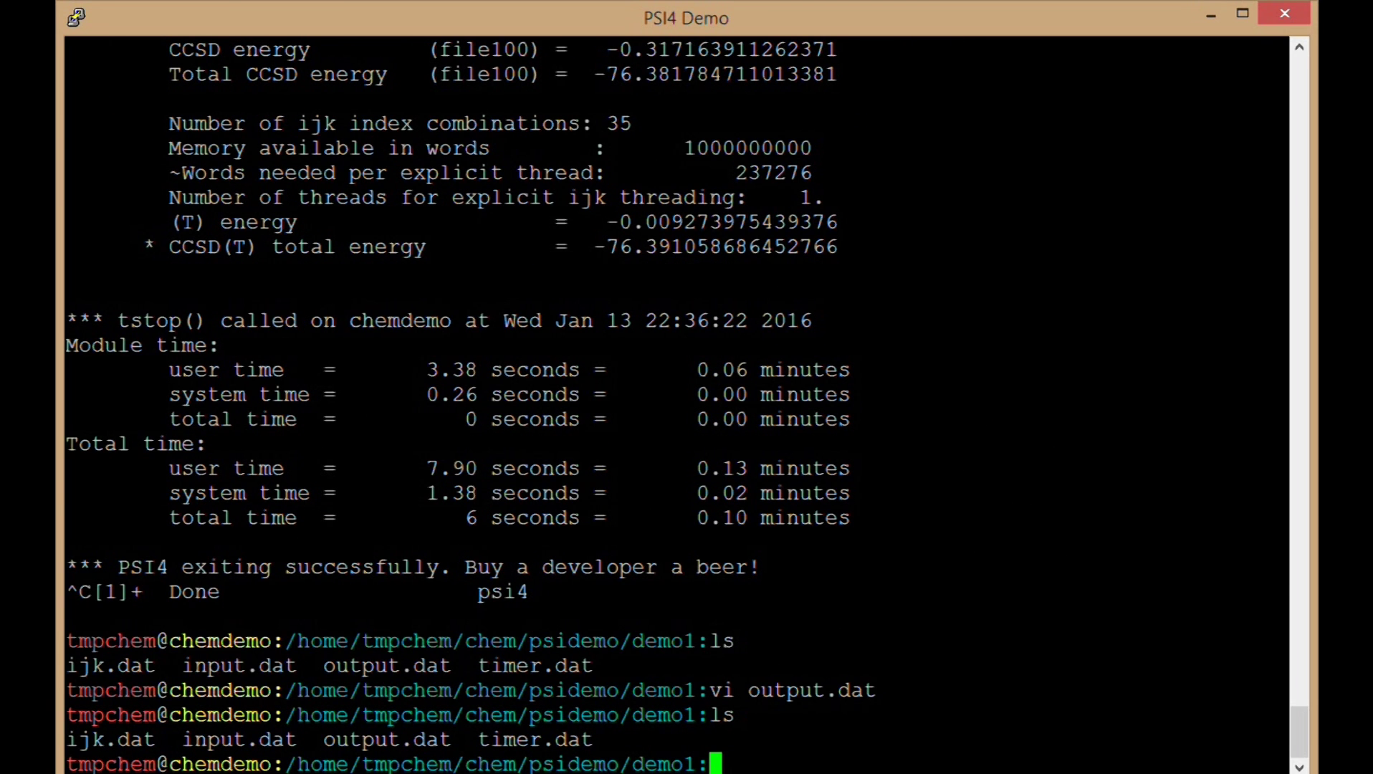
text(vi timer.dat)
key(Return)
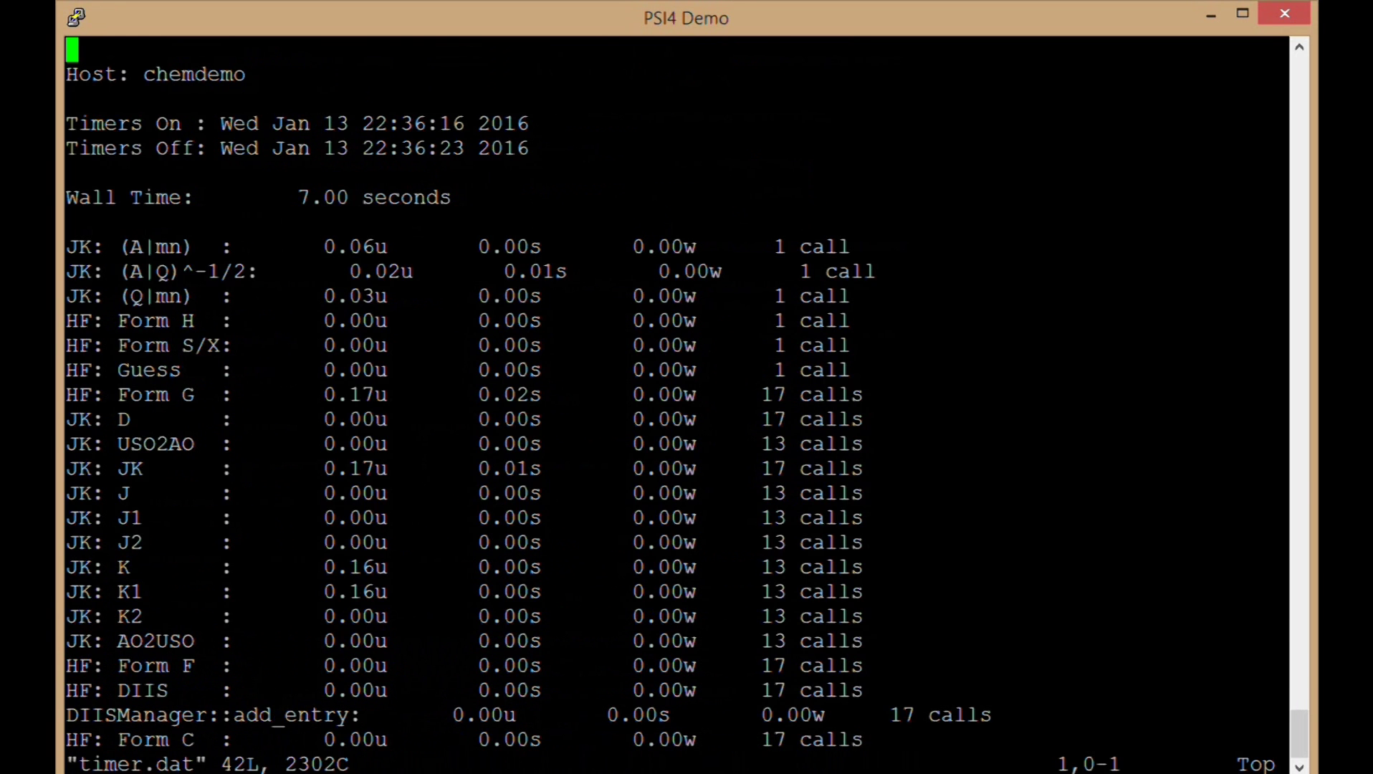
key(shift+g)
key(ctrl+u)
key(ctrl+u)
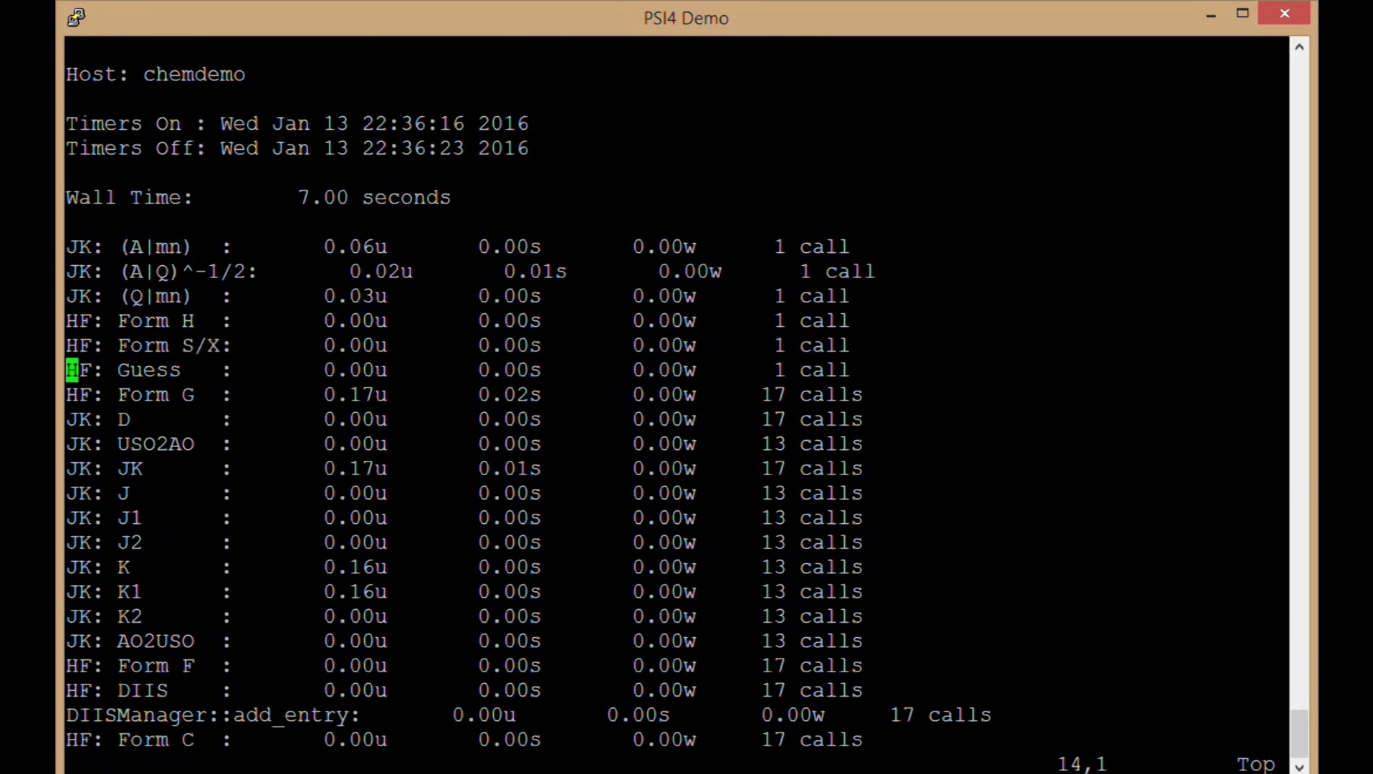
text(:q!)
key(Return)
text(ls)
key(Return)
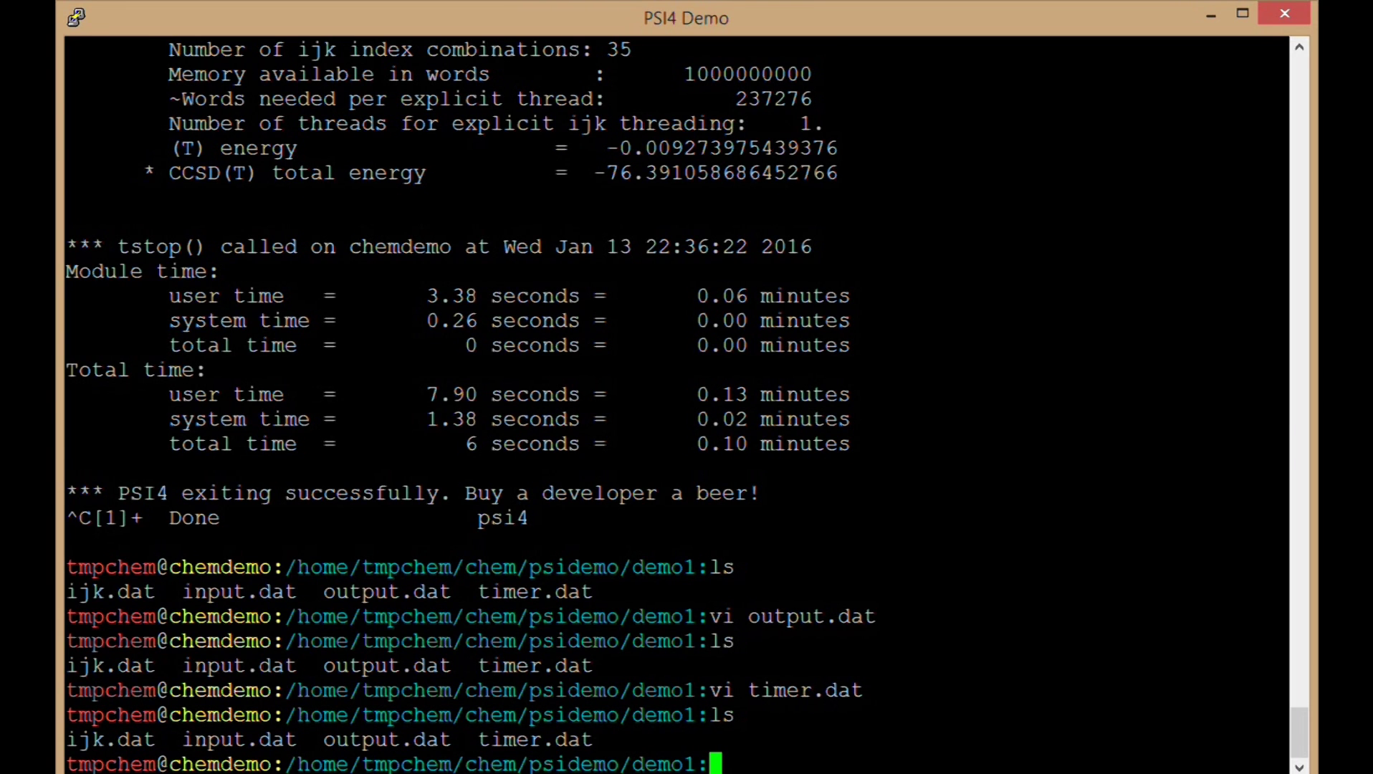
Rerun 'psi4 input.dat &' in the background and follow output.dat until done
key(Up)
key(Up)
key(Up)
key(Up)
key(Up)
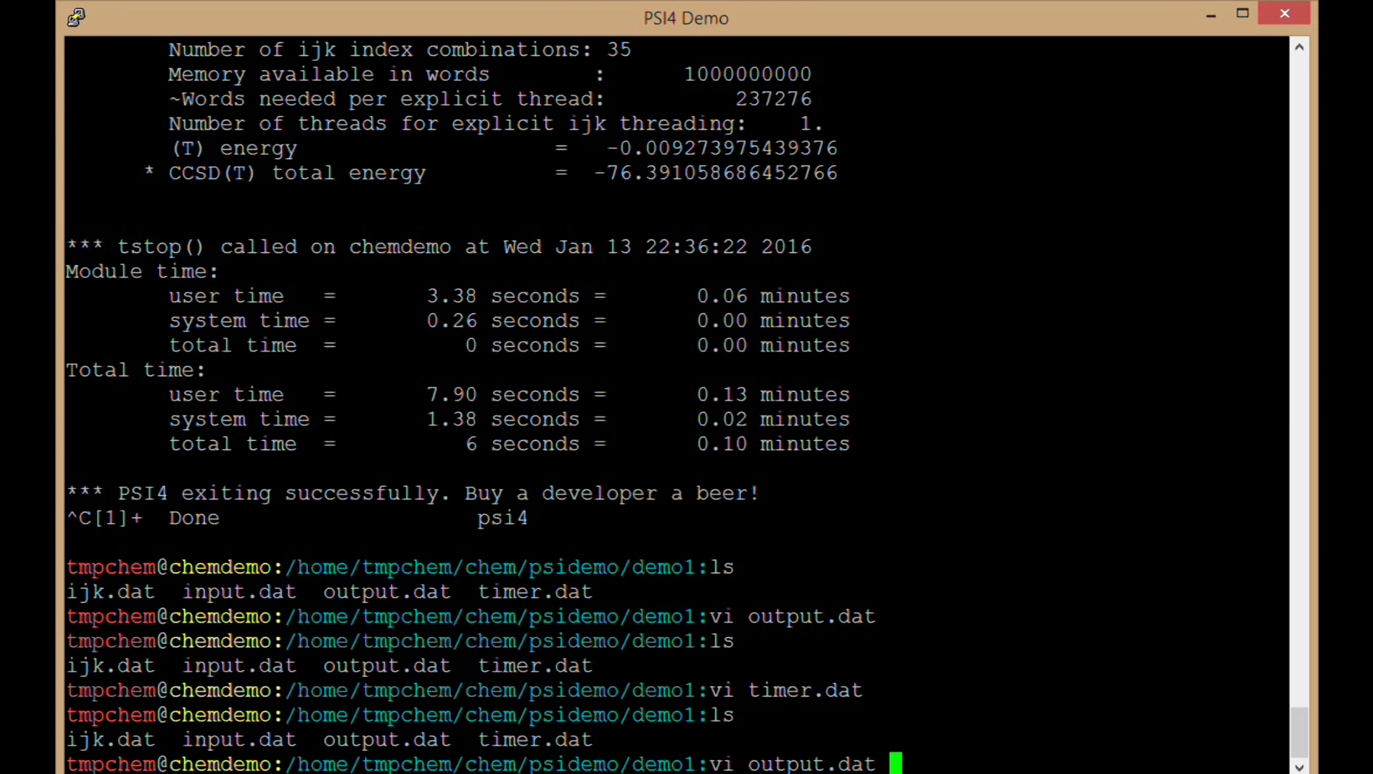
key(BackSpace)
key(BackSpace)
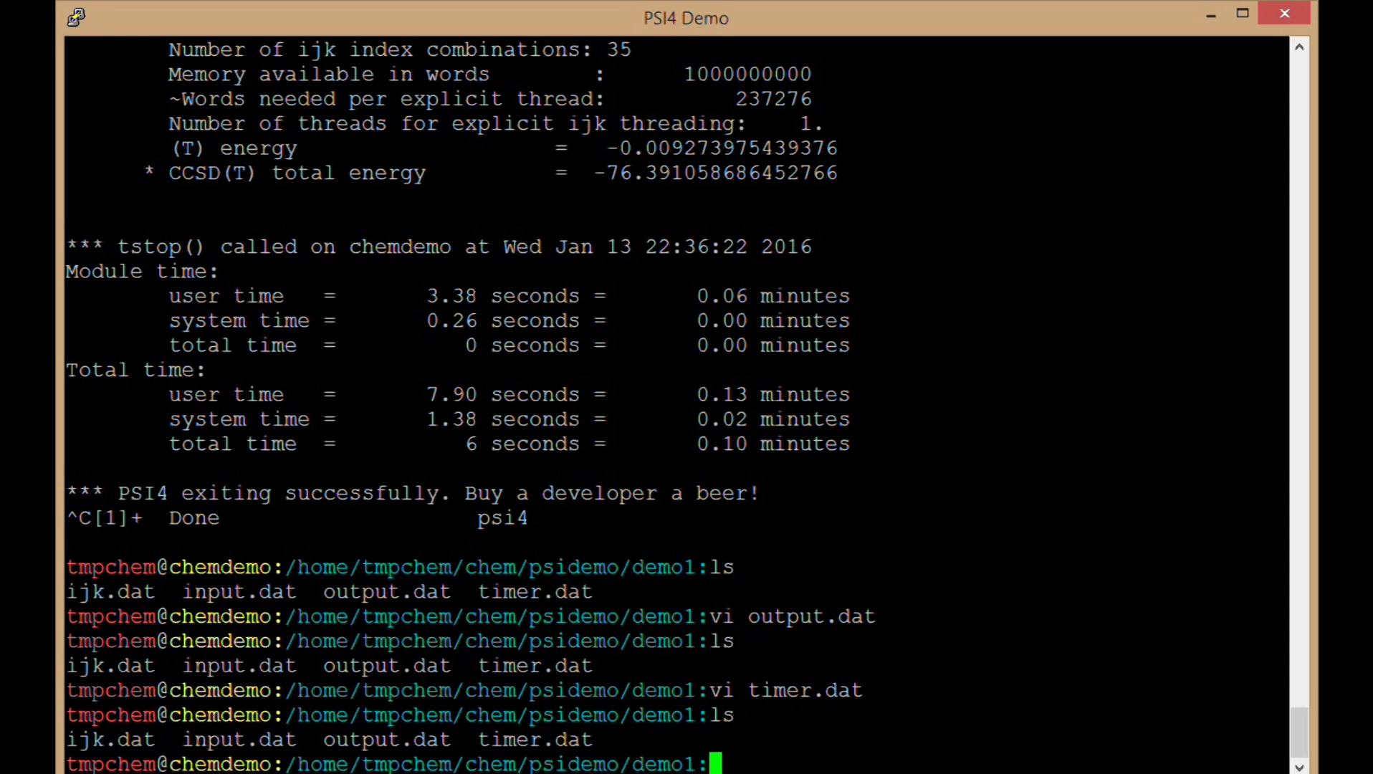
text(psi4 i)
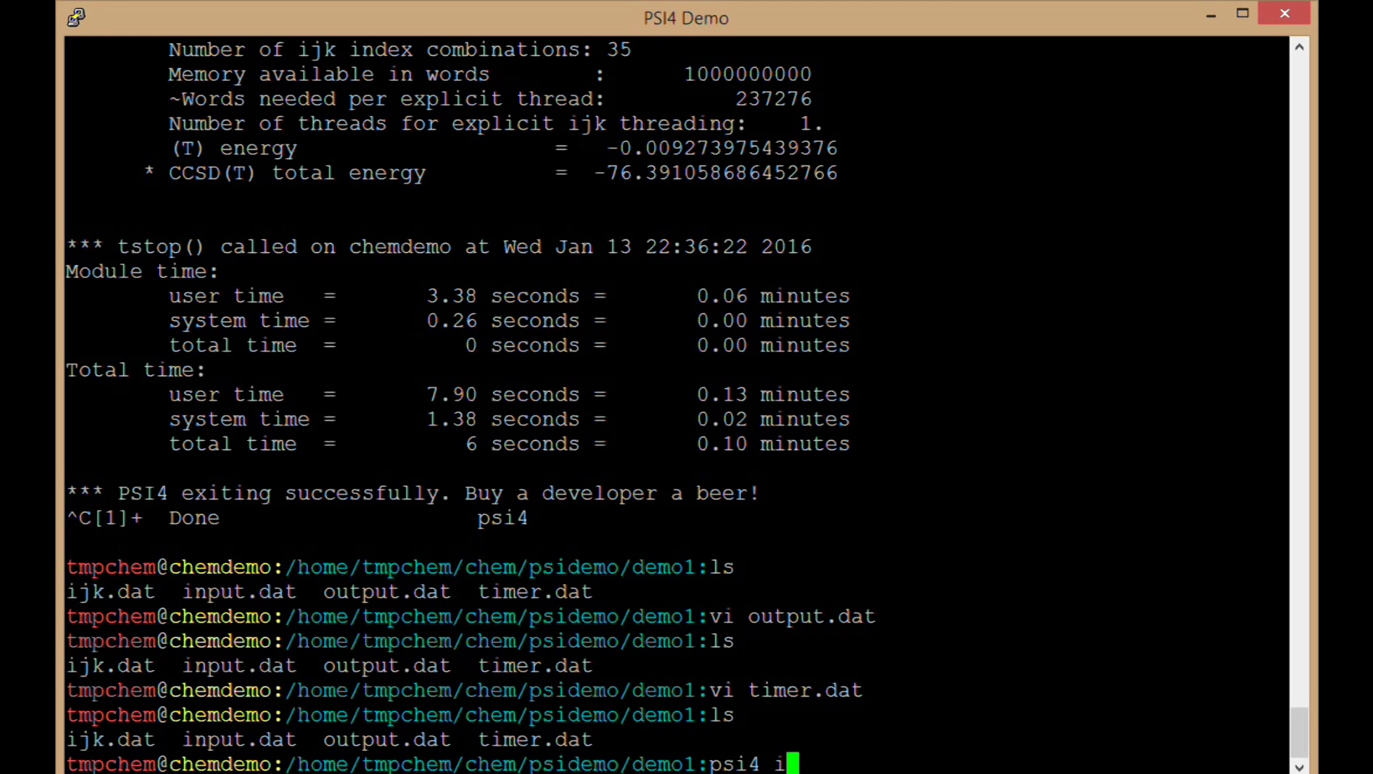
text(n)
key(Tab)
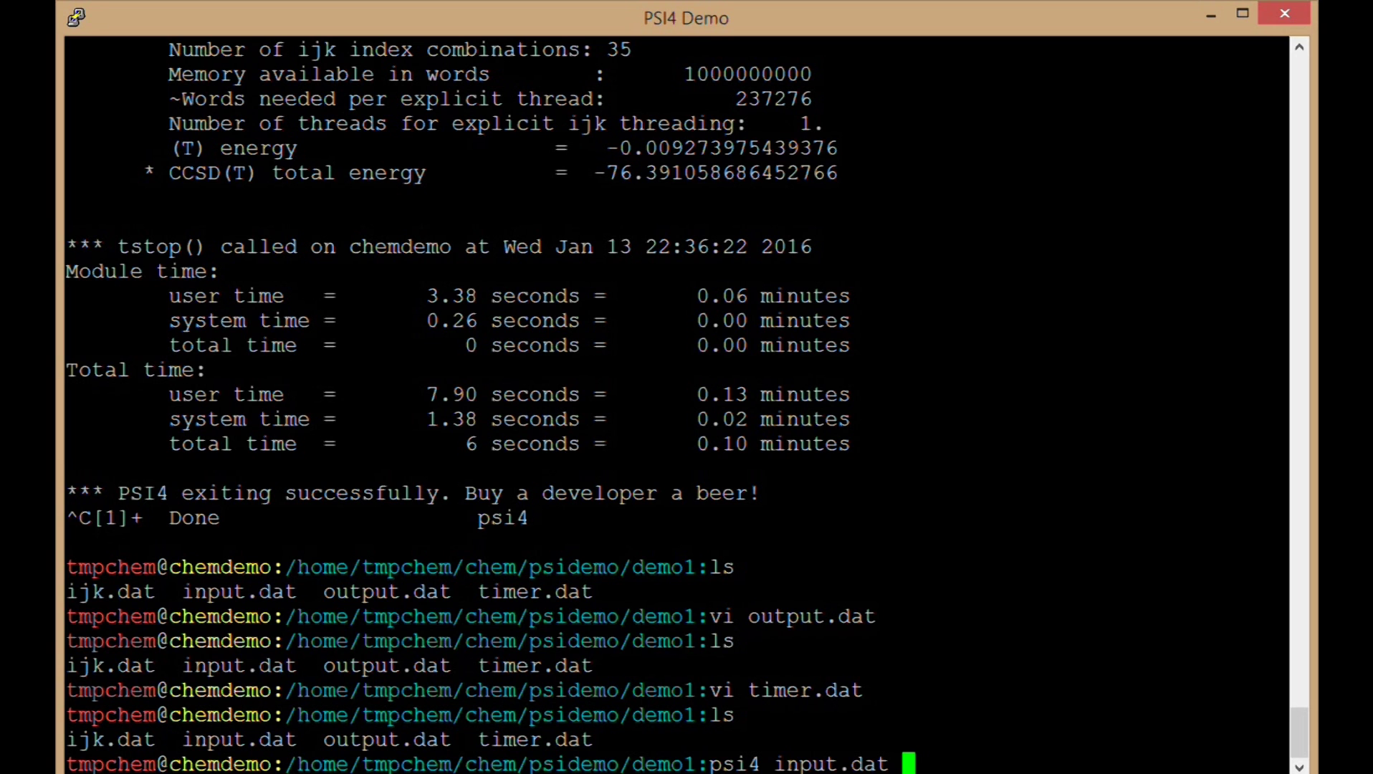
text(&)
key(Return)
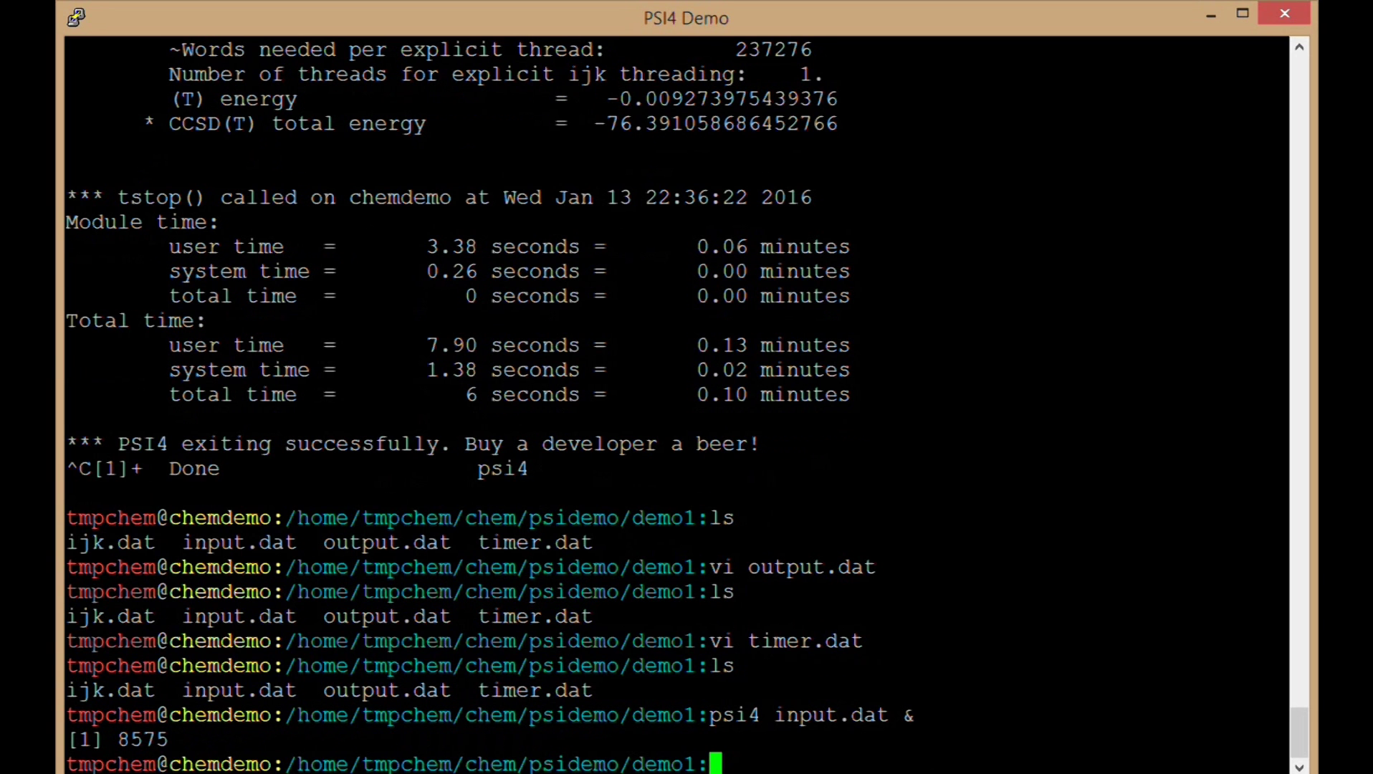
key(Up)
key(Up)
key(Up)
key(Up)
key(Up)
key(Up)
key(Up)
key(Up)
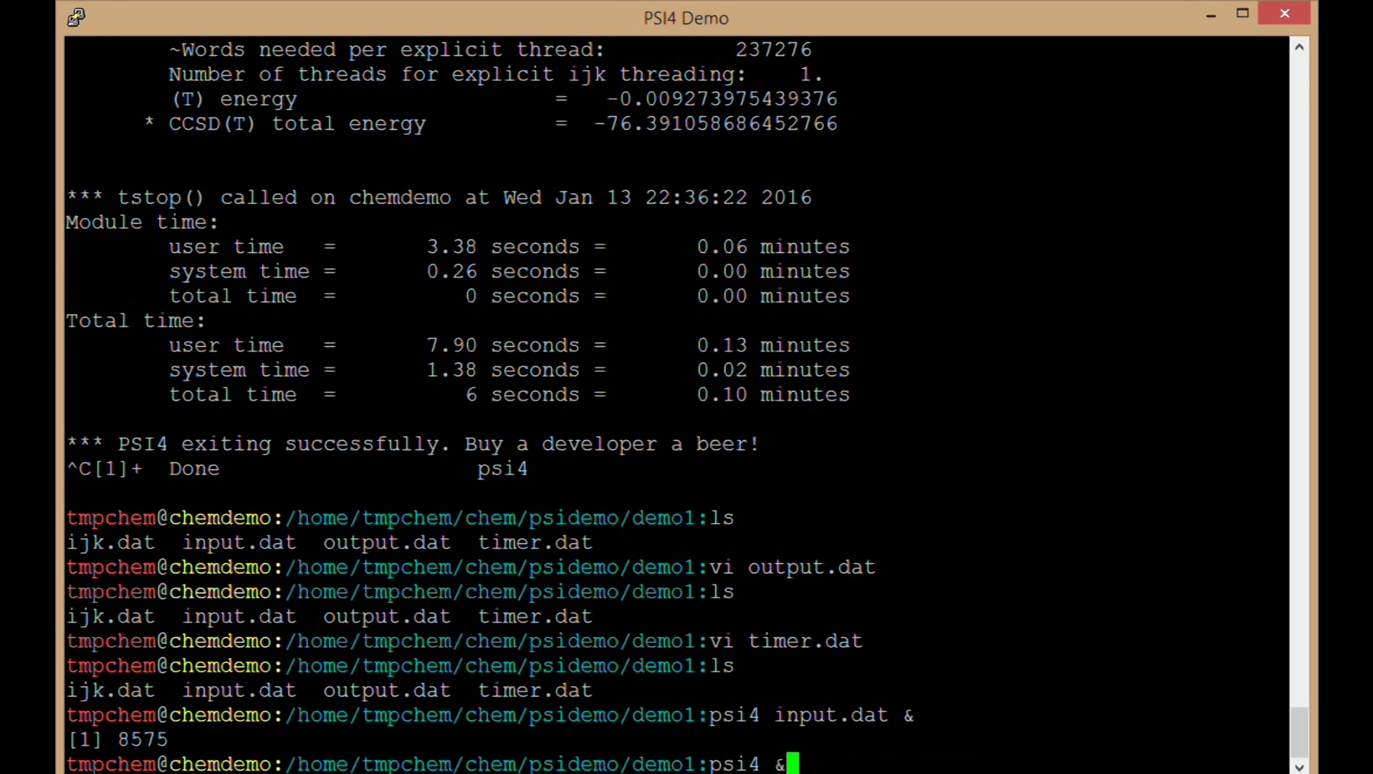
key(Down)
key(Return)
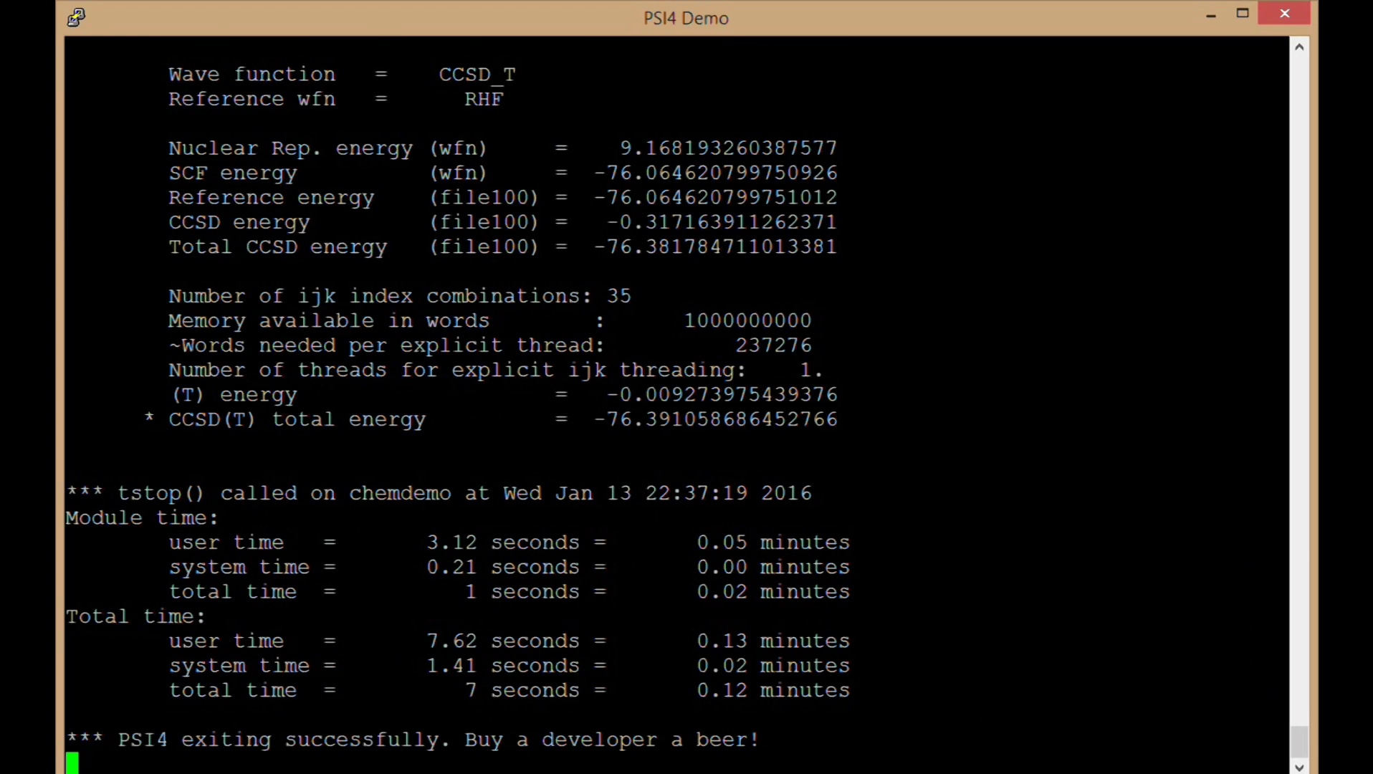
key(ctrl+c)
Run 'psi4 input.dat -o newout.dat &', follow newout.dat, then list files to confirm it exists
key(Up)
key(Up)
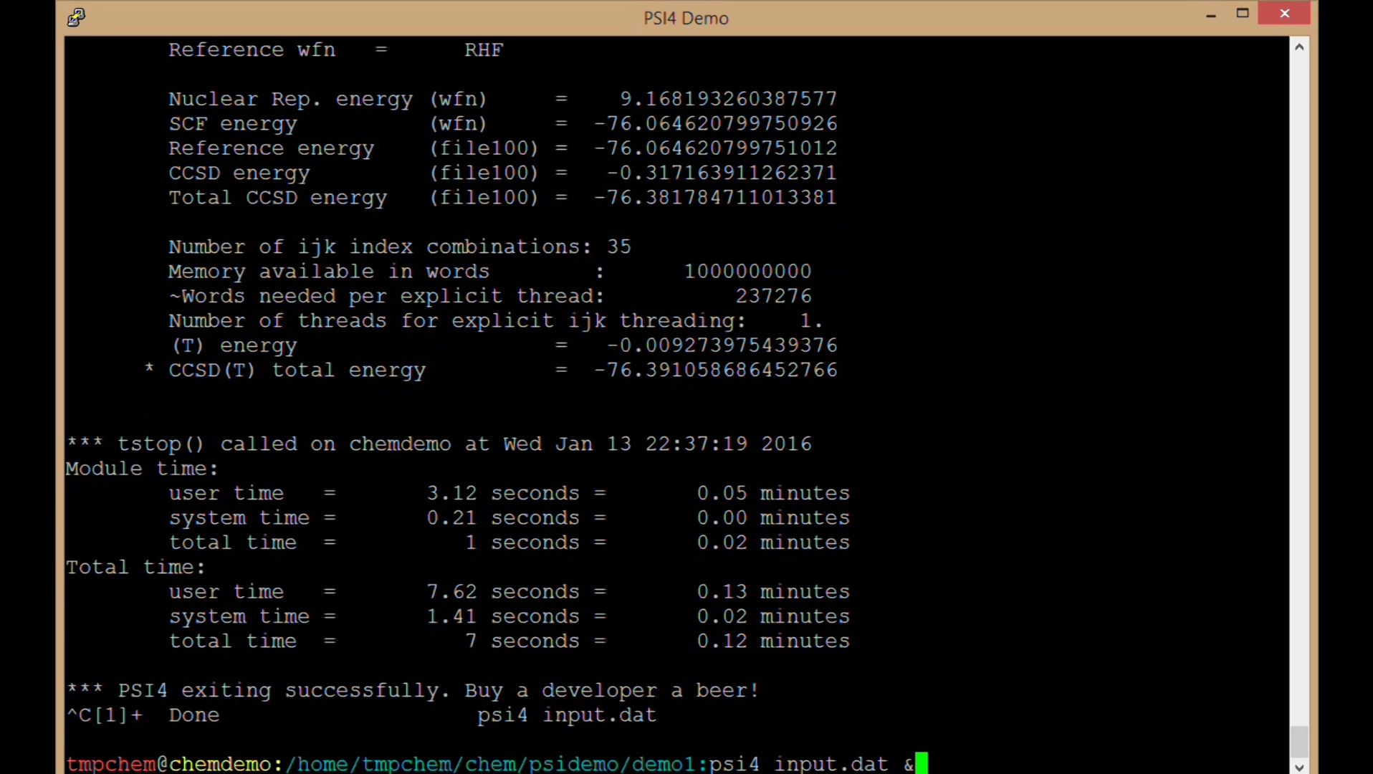
key(Left)
text(-o output.dat)
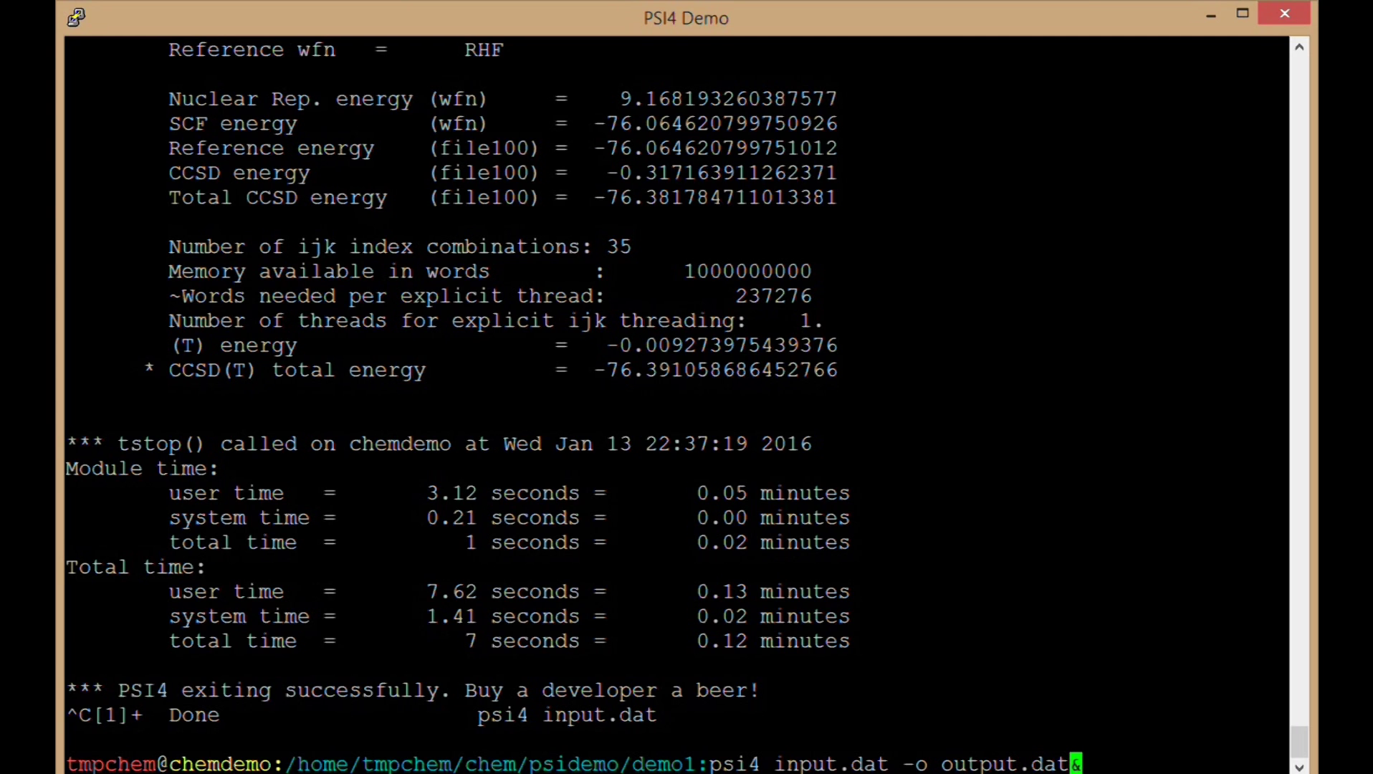
key(BackSpace)
key(BackSpace)
key(BackSpace)
key(BackSpace)
key(BackSpace)
text(t.dat)
key(BackSpace)
key(BackSpace)
key(BackSpace)
key(BackSpace)
key(BackSpace)
key(BackSpace)
key(BackSpace)
key(BackSpace)
key(BackSpace)
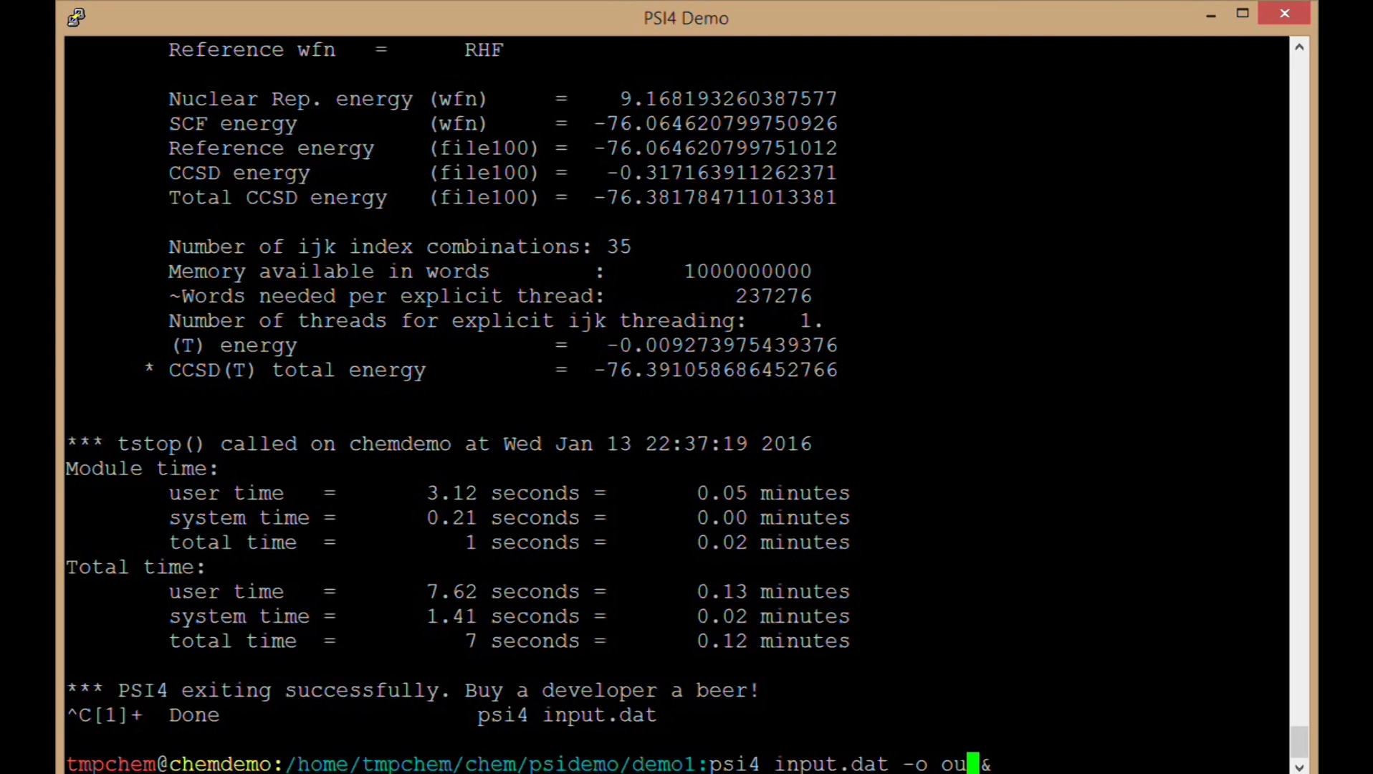
key(BackSpace)
key(BackSpace)
text(newout.dat)
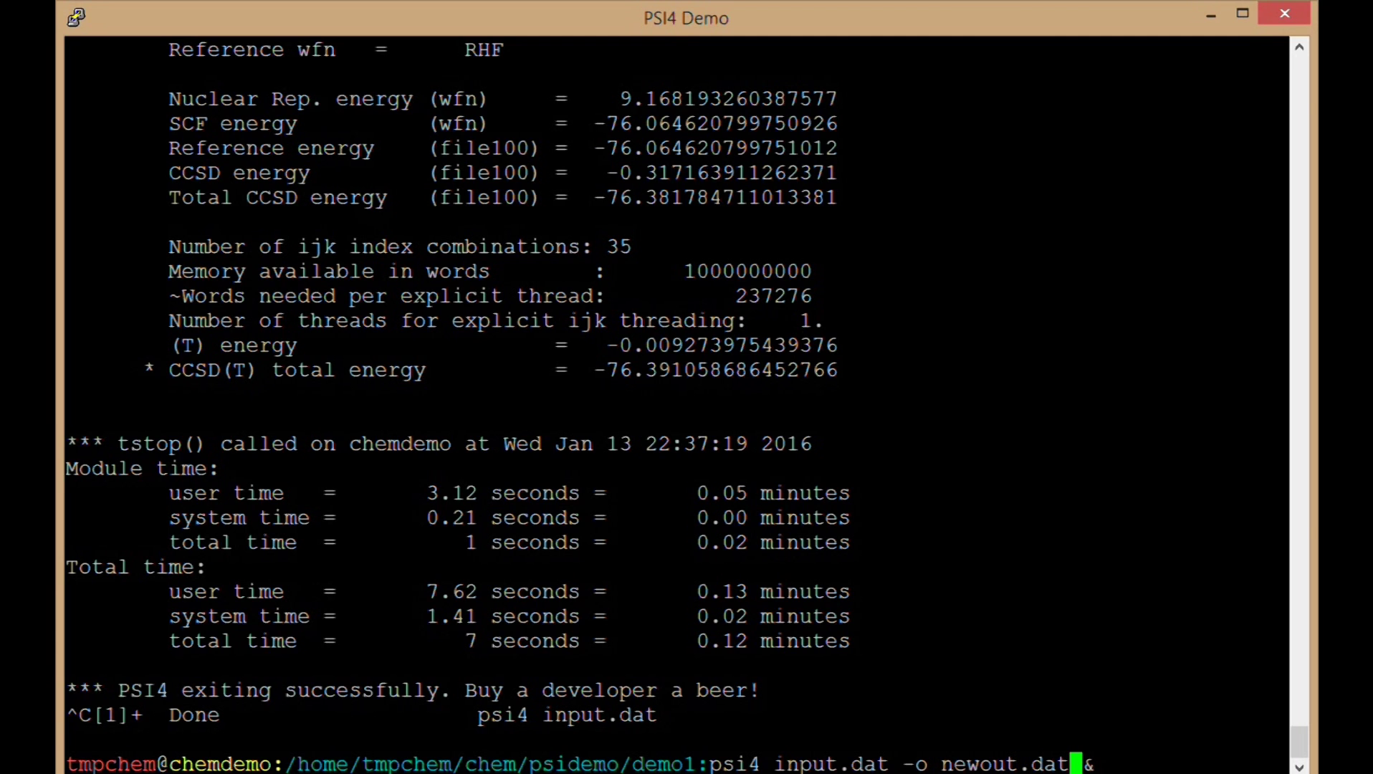
key(Return)
text(tail -f new)
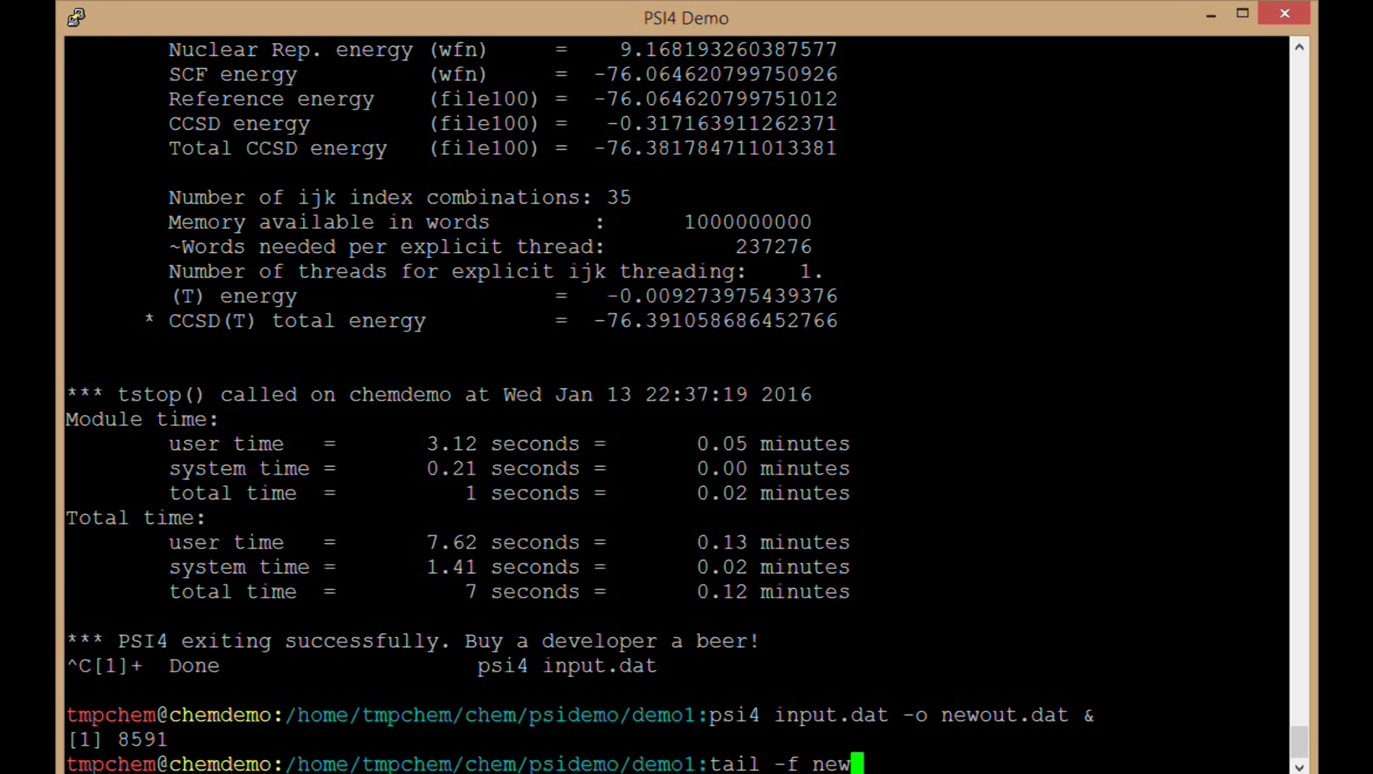
key(Tab)
key(Return)
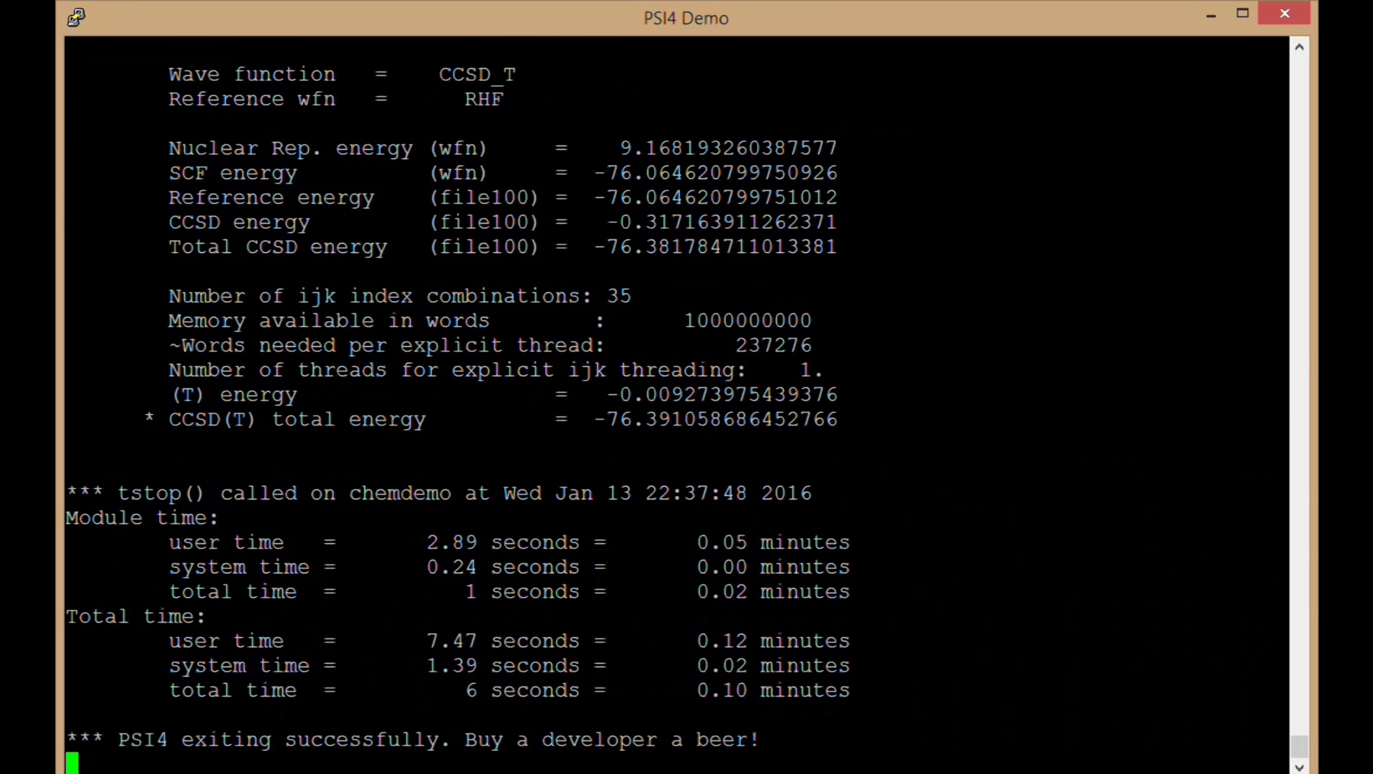
key(ctrl+c)
text(ls)
key(Return)
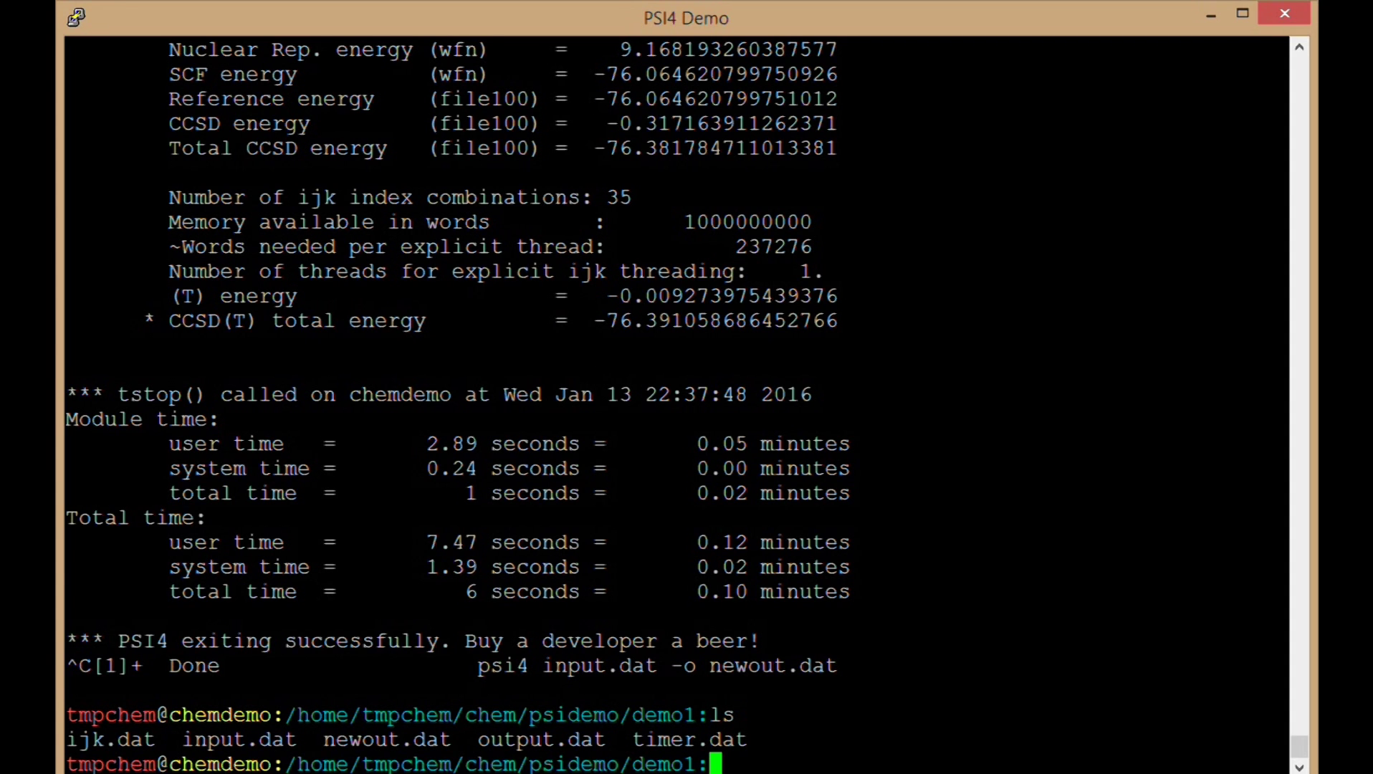
Rename input.dat to demo1.in and list the folder to confirm
text(mv de)
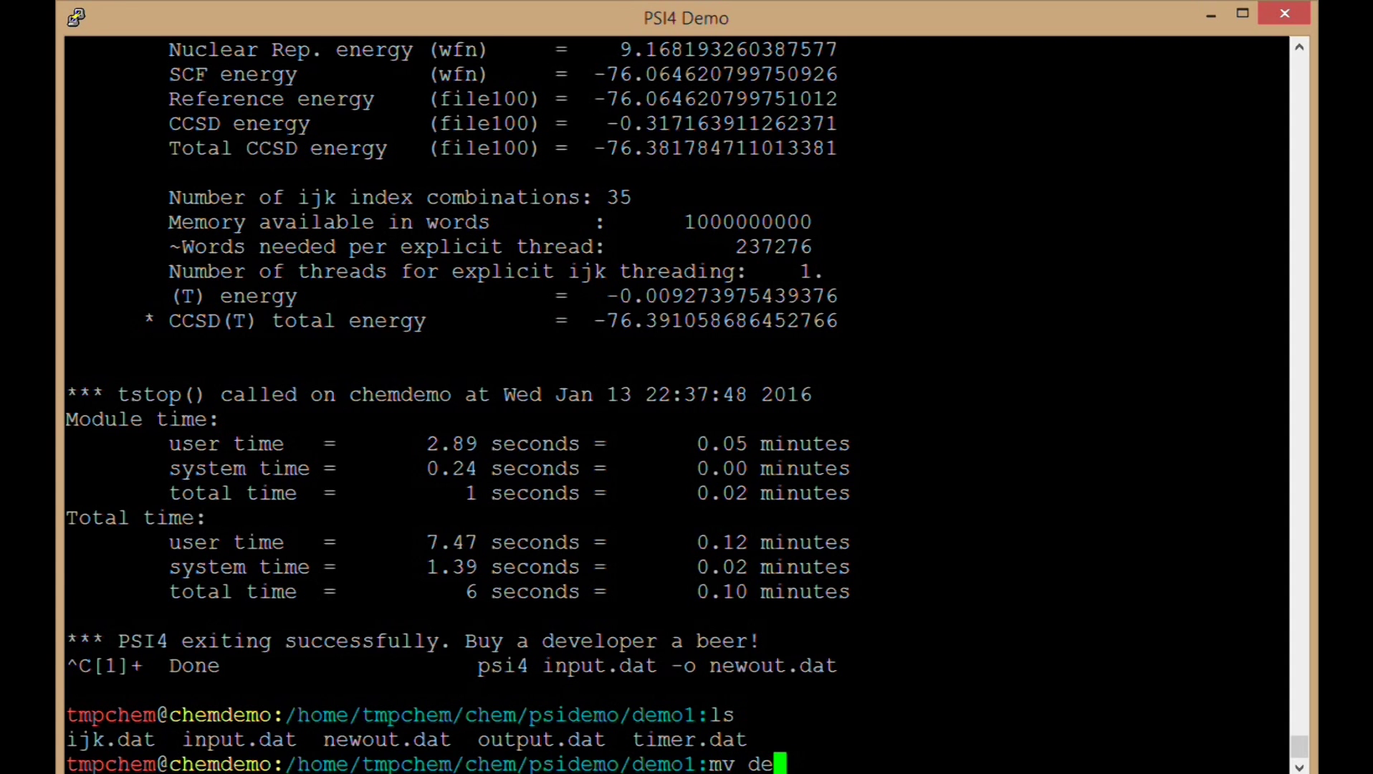
key(BackSpace)
key(BackSpace)
text(in)
key(Tab)
text(demo1.in)
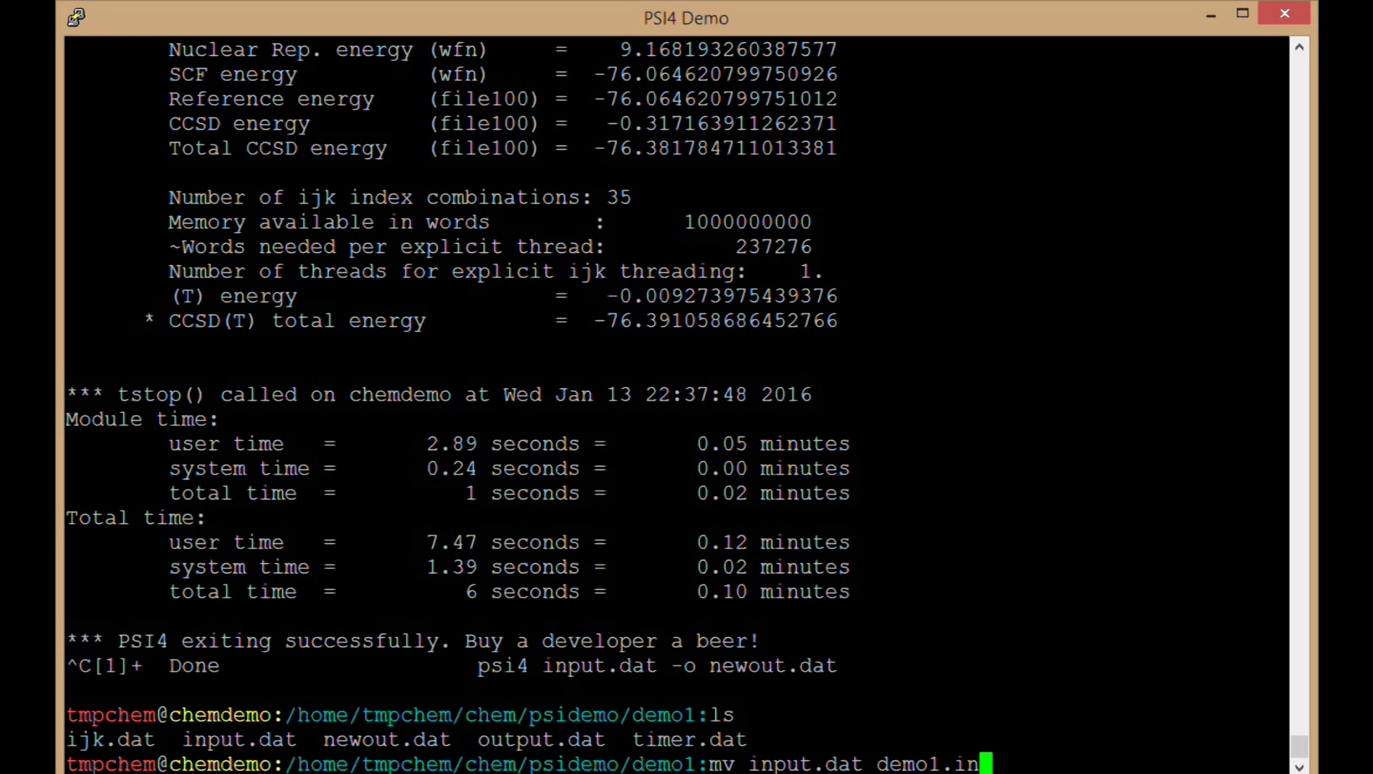
key(Return)
text(ls)
key(Return)
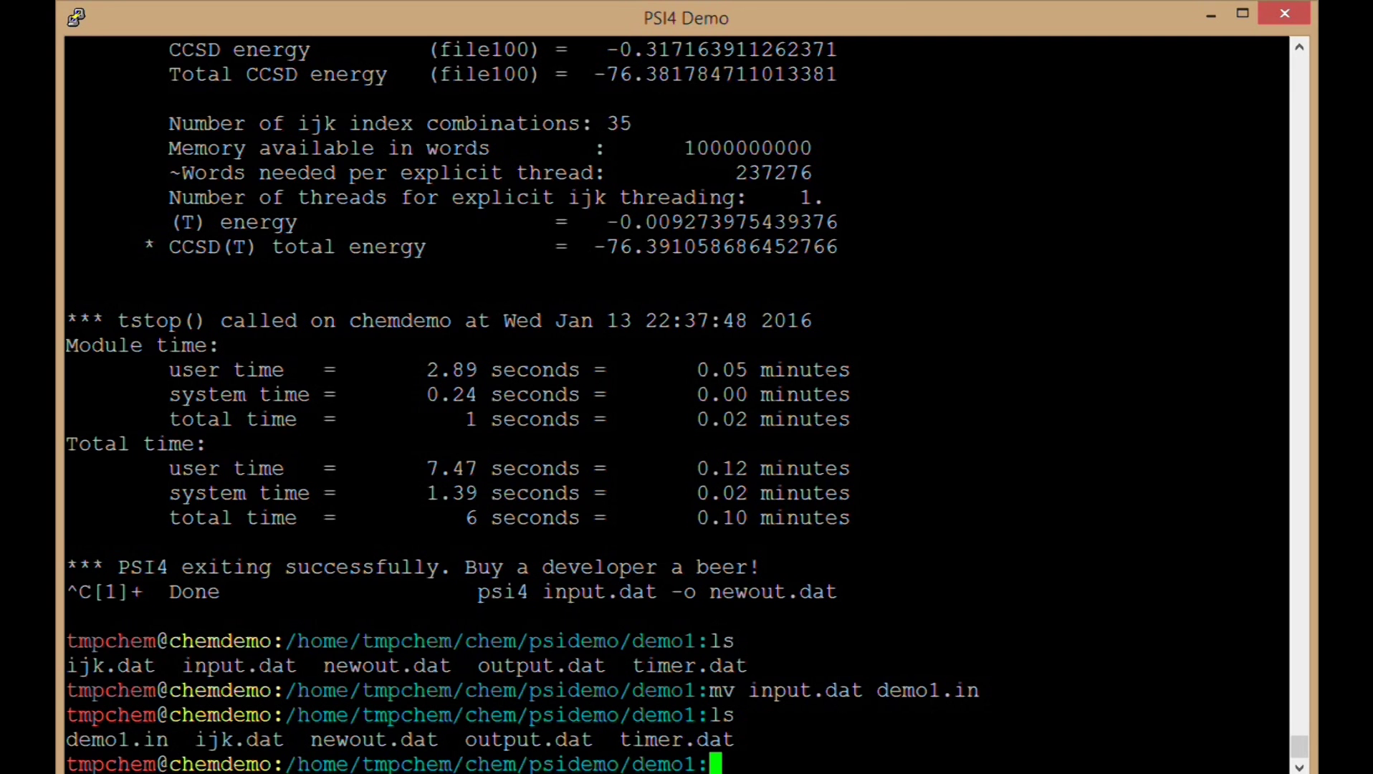
Run 'psi4 demo1.in &' in the background and follow demo1.out until it finishes
text(psi4 demo1.in )
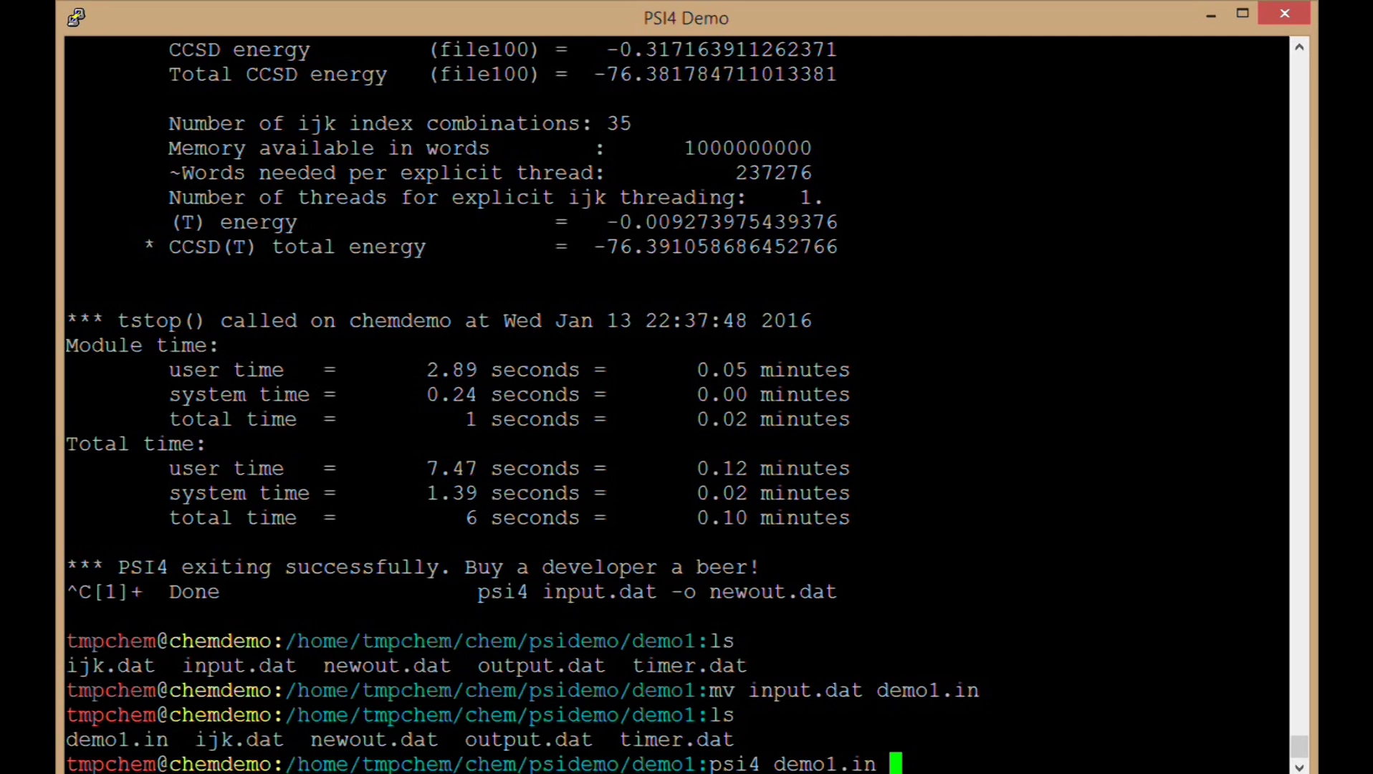
text(&)
key(Return)
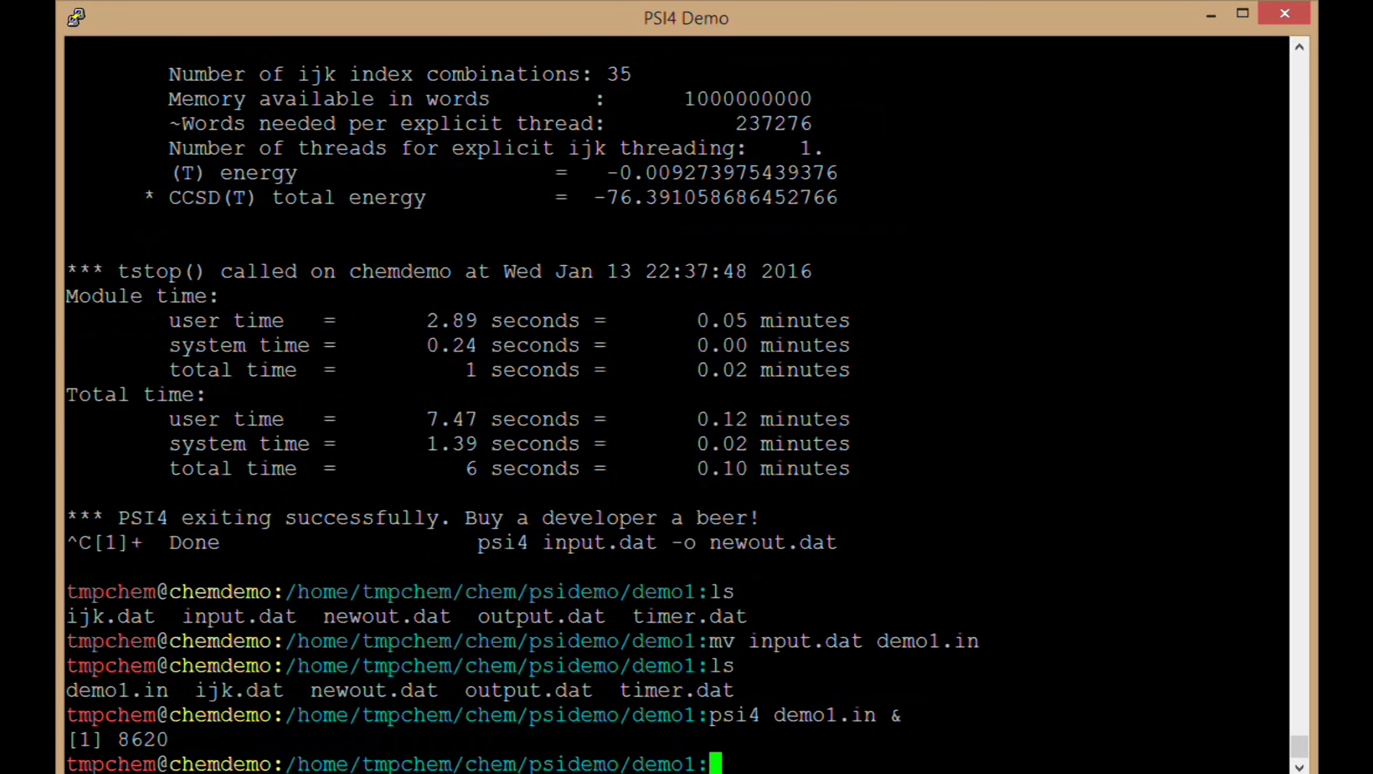
text(tail -f de)
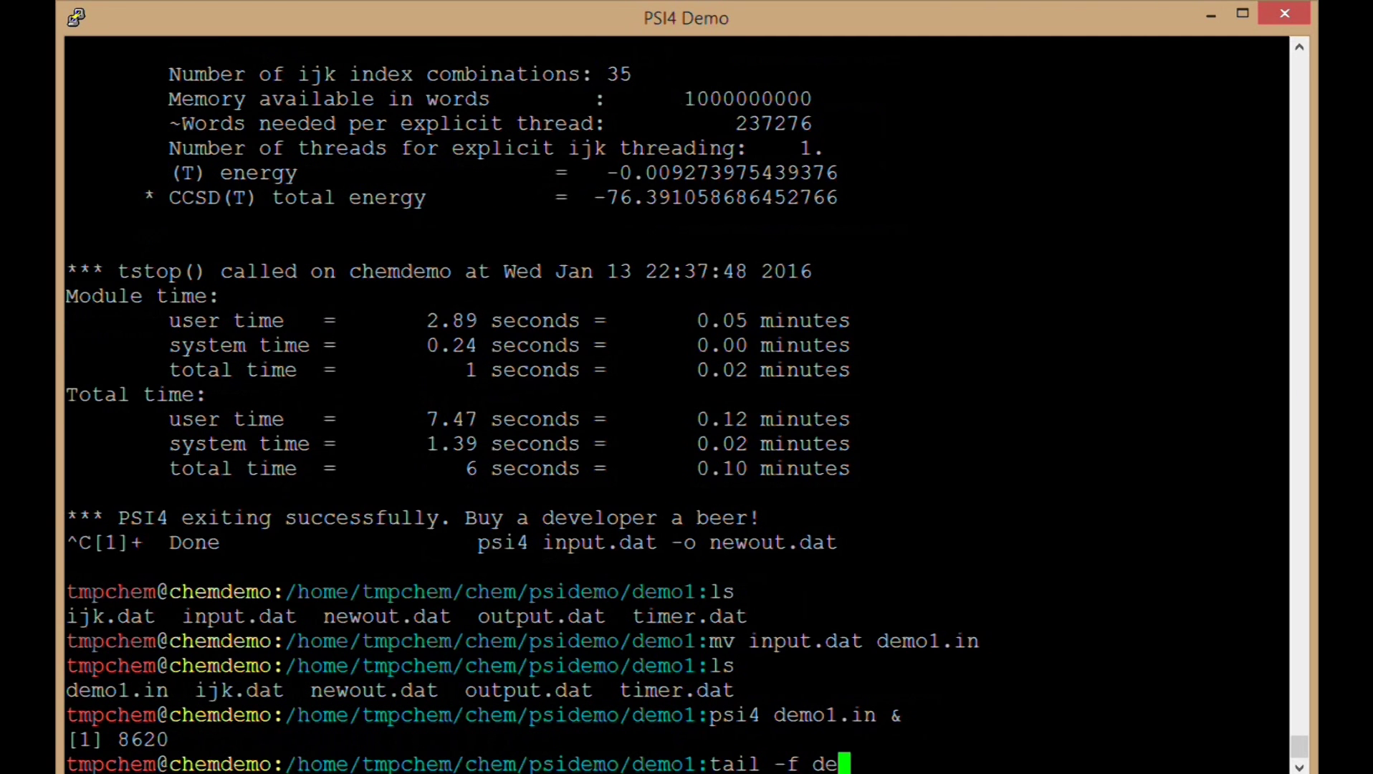
key(Tab)
text(out)
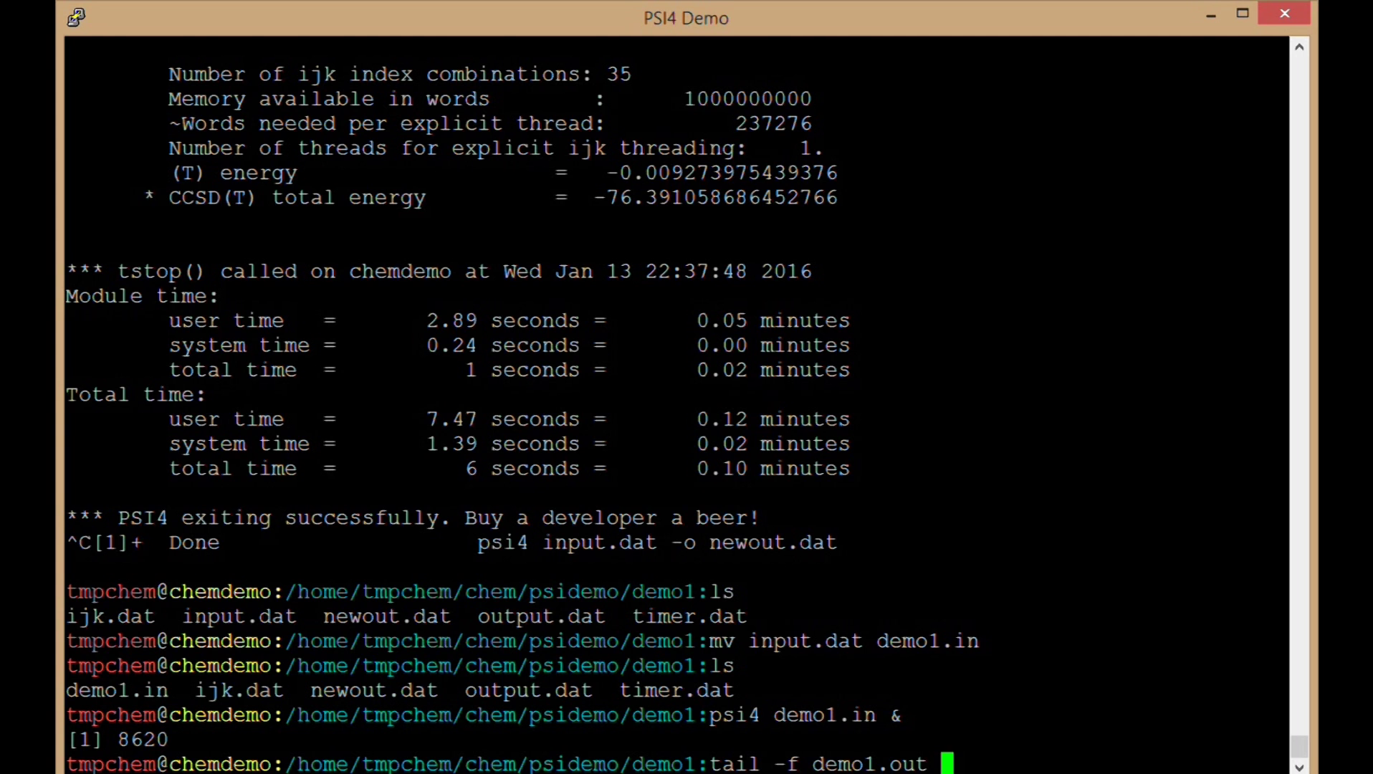
key(Return)
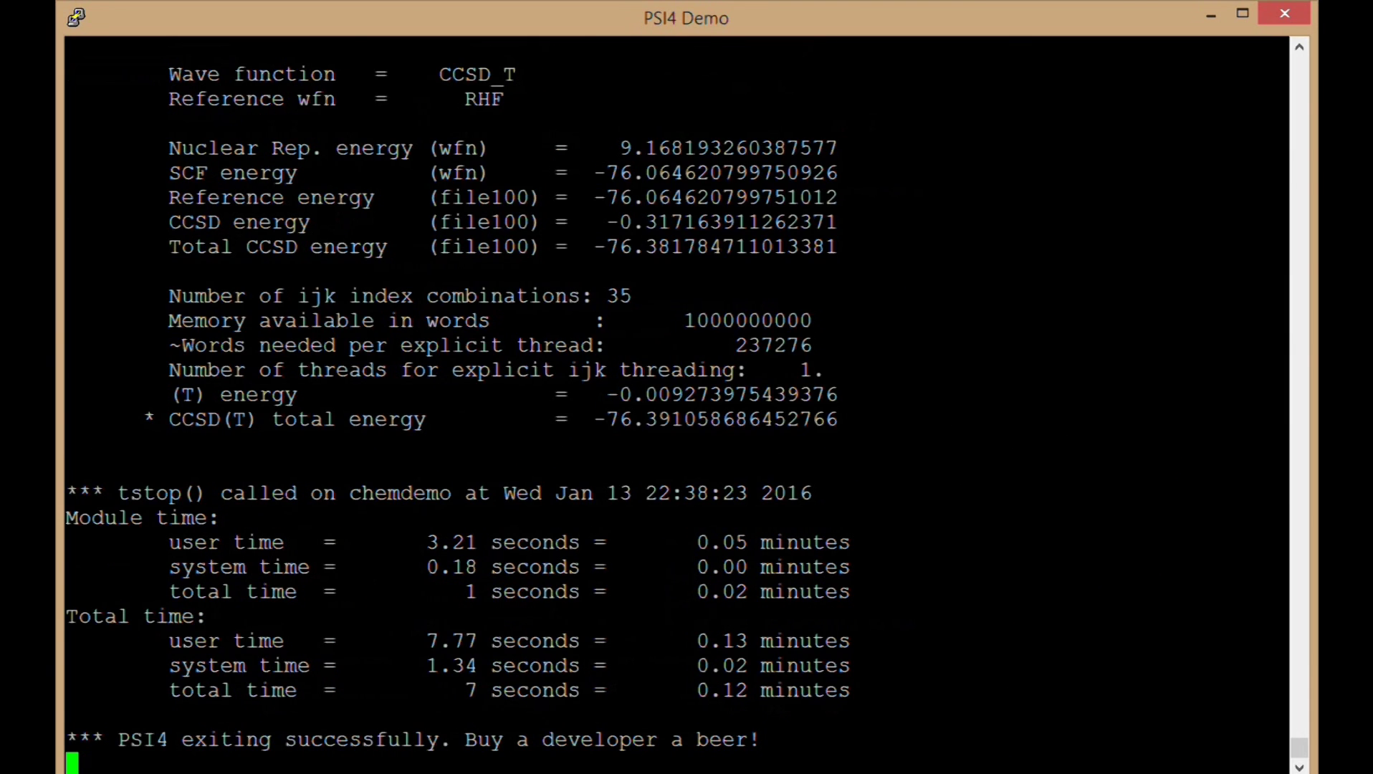
key(ctrl+c)
Discard the recalled psi4 command and list the folder, showing demo1.in and demo1.out
key(Up)
key(Up)
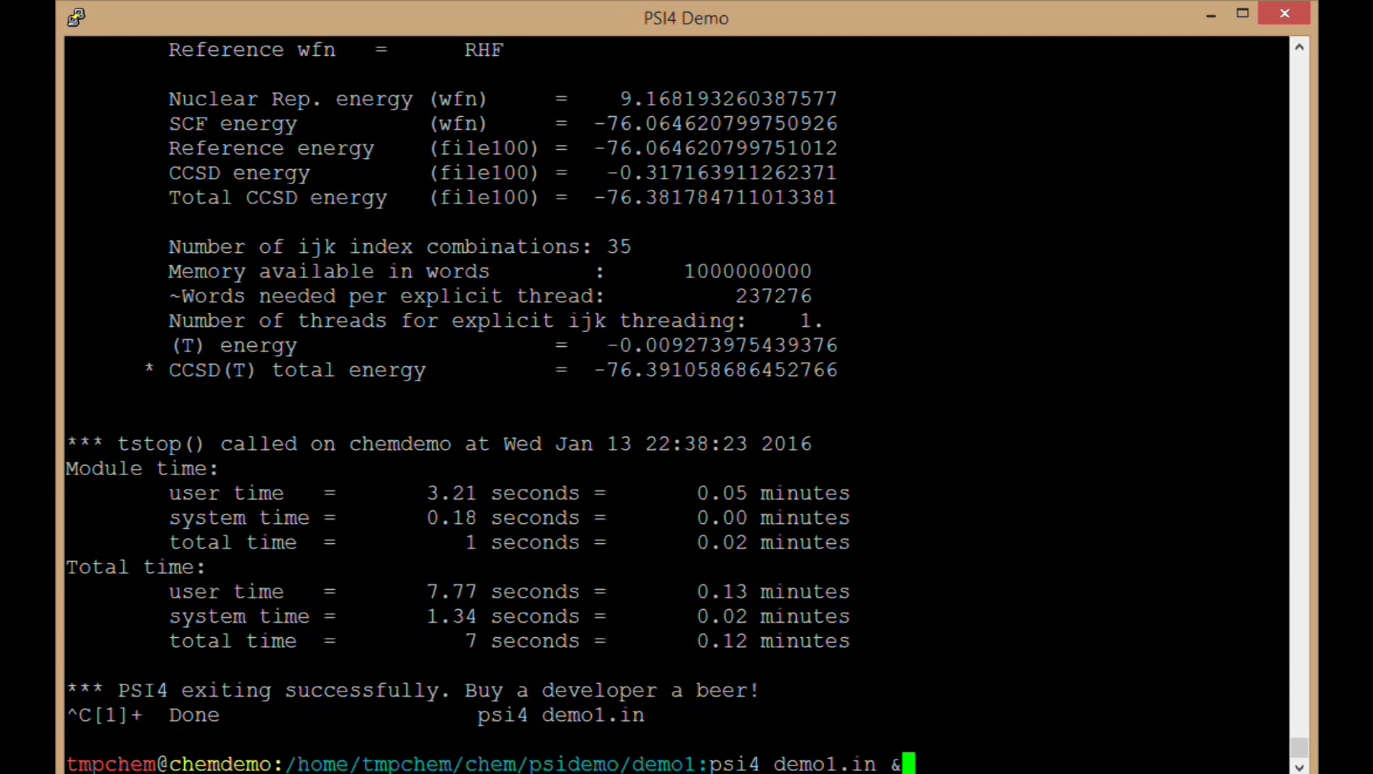
key(Left)
key(Left)
key(Left)
key(Left)
key(Left)
key(Left)
key(Left)
key(Left)
key(Right)
key(Right)
key(Left)
key(Left)
key(Left)
key(Left)
key(Down)
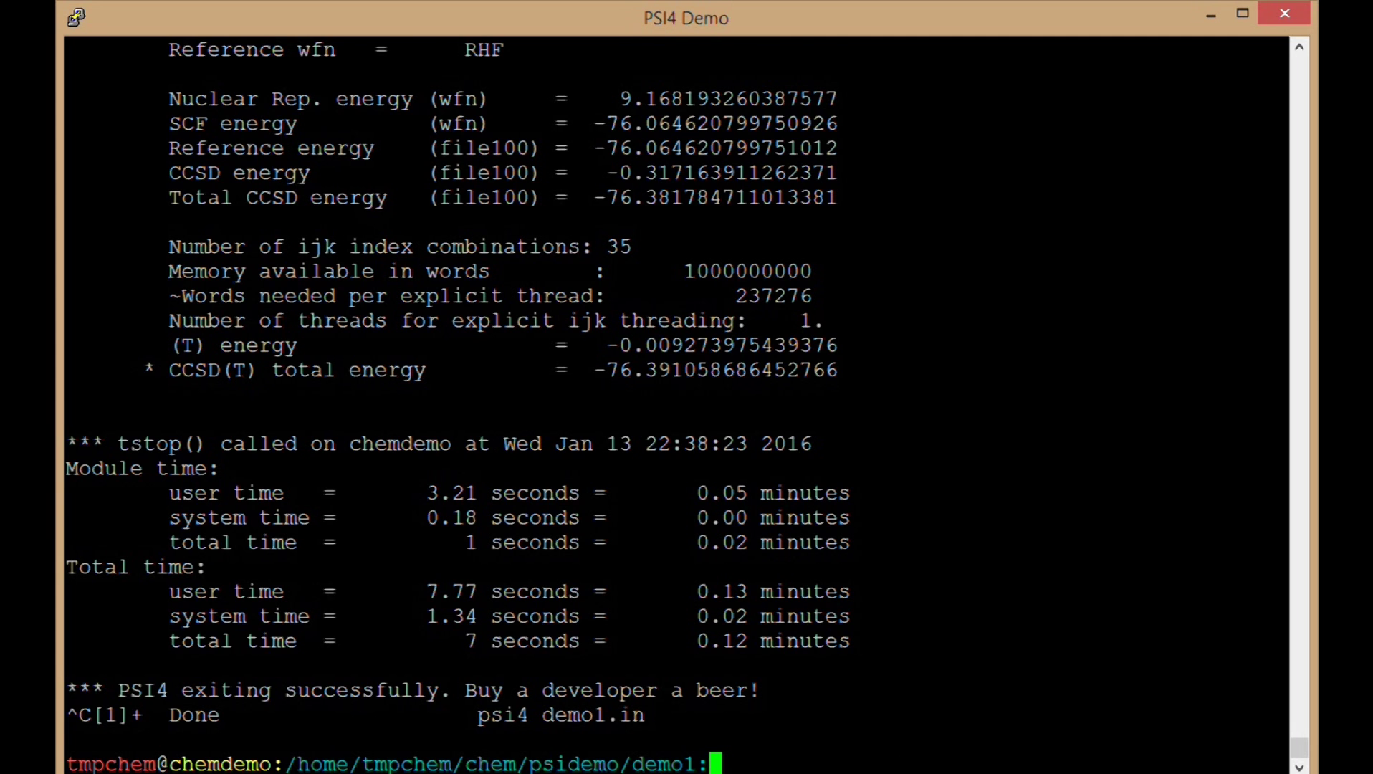
text(ls)
key(Return)
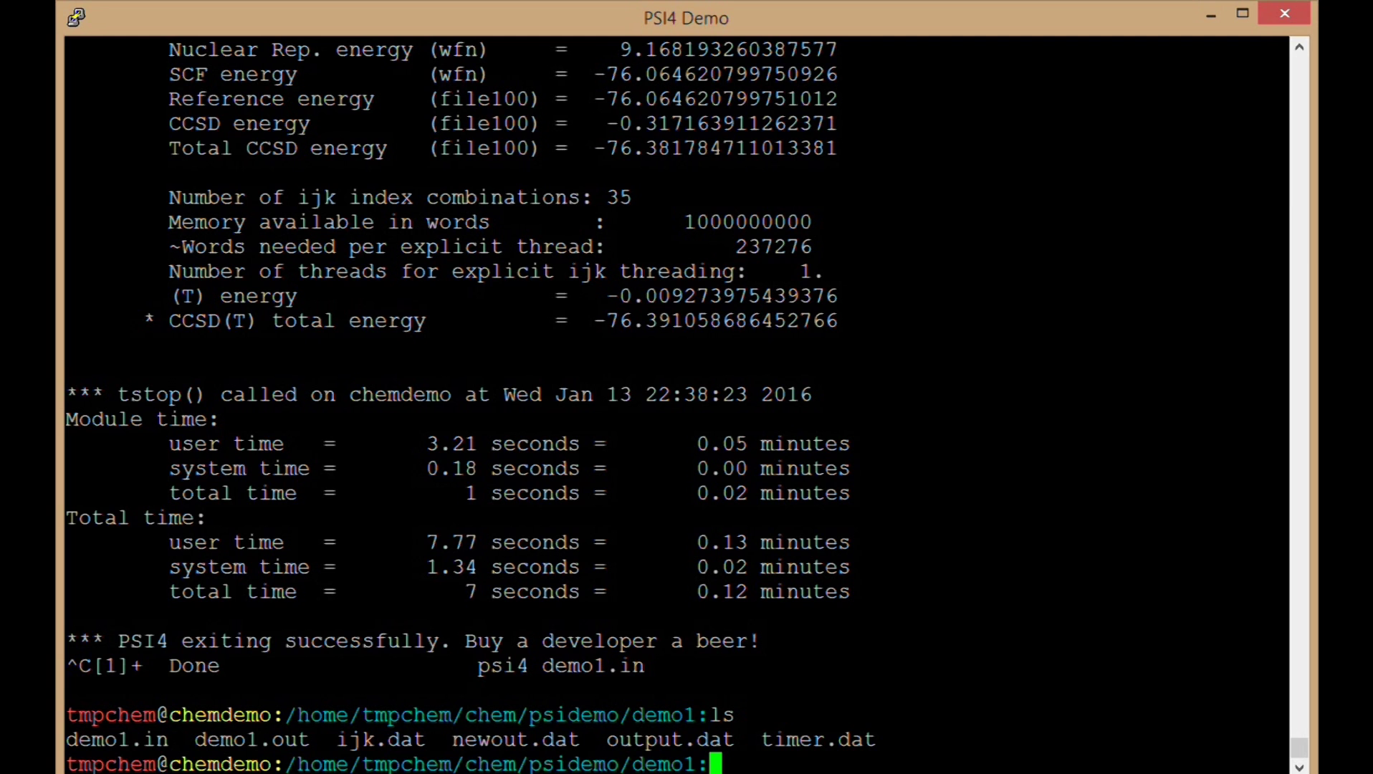
Show /proc/cpuinfo and scroll through it, revealing an i7-3770K with 4 cores
text(cat /proc/cpuinfo)
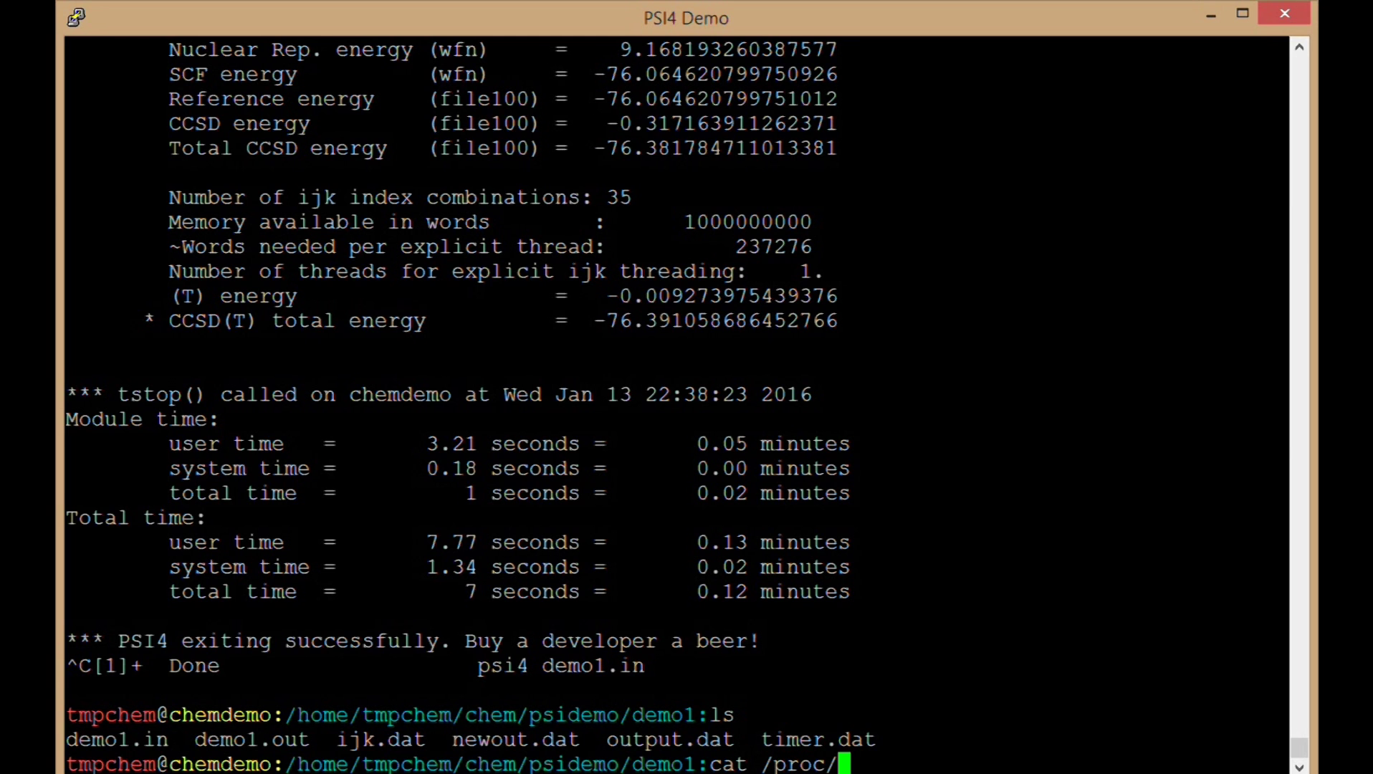
key(Return)
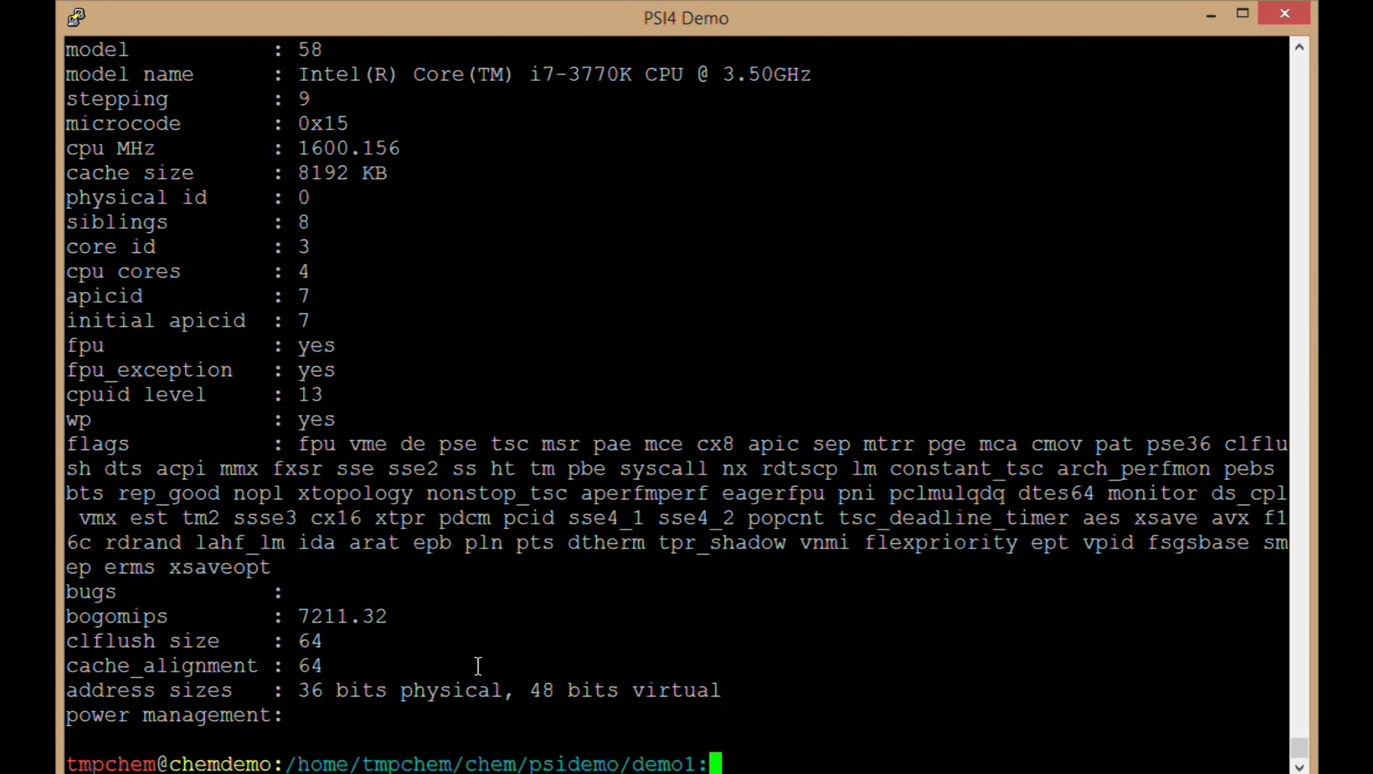
scroll(333, 479, up, 5)
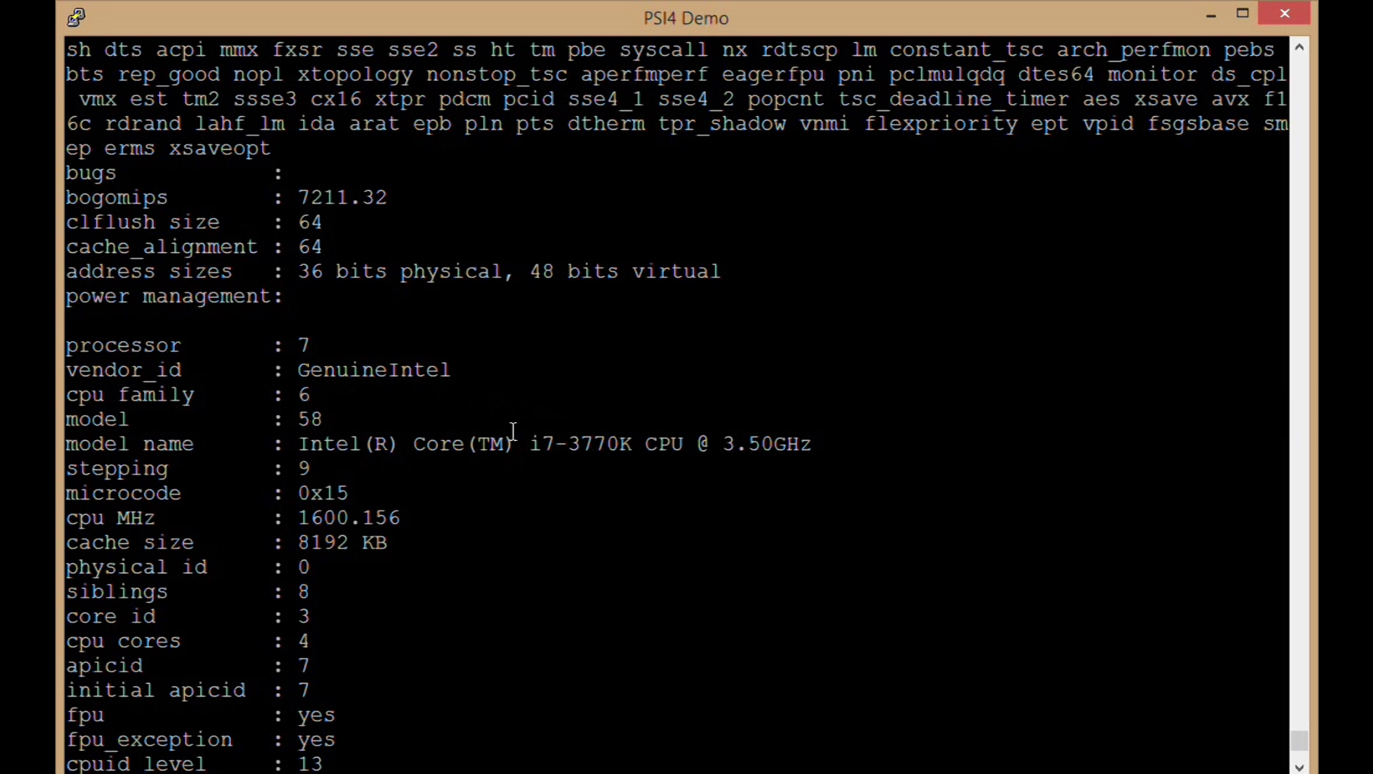
scroll(595, 444, down, 5)
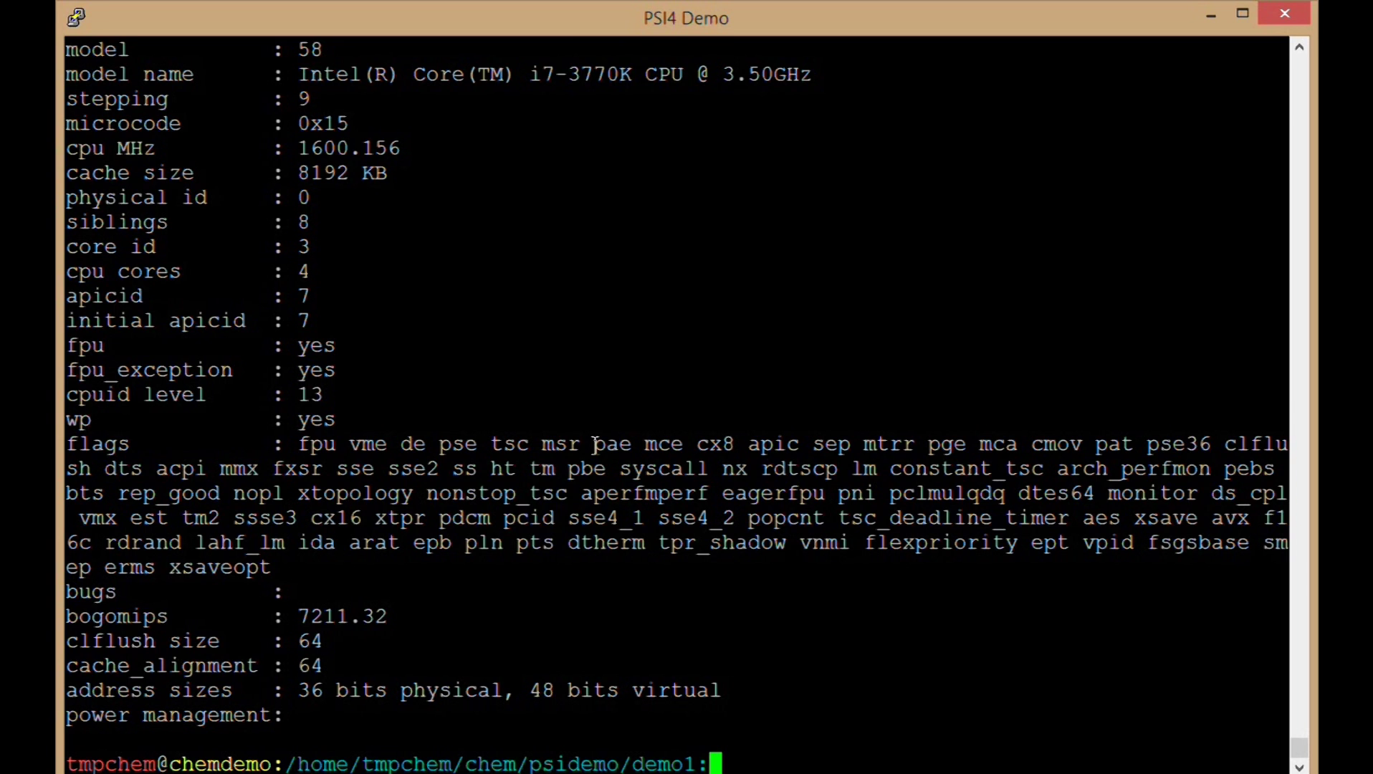
List the demo1 files again and begin typing a psi4 demo1.in -o command
text(ls)
key(Return)
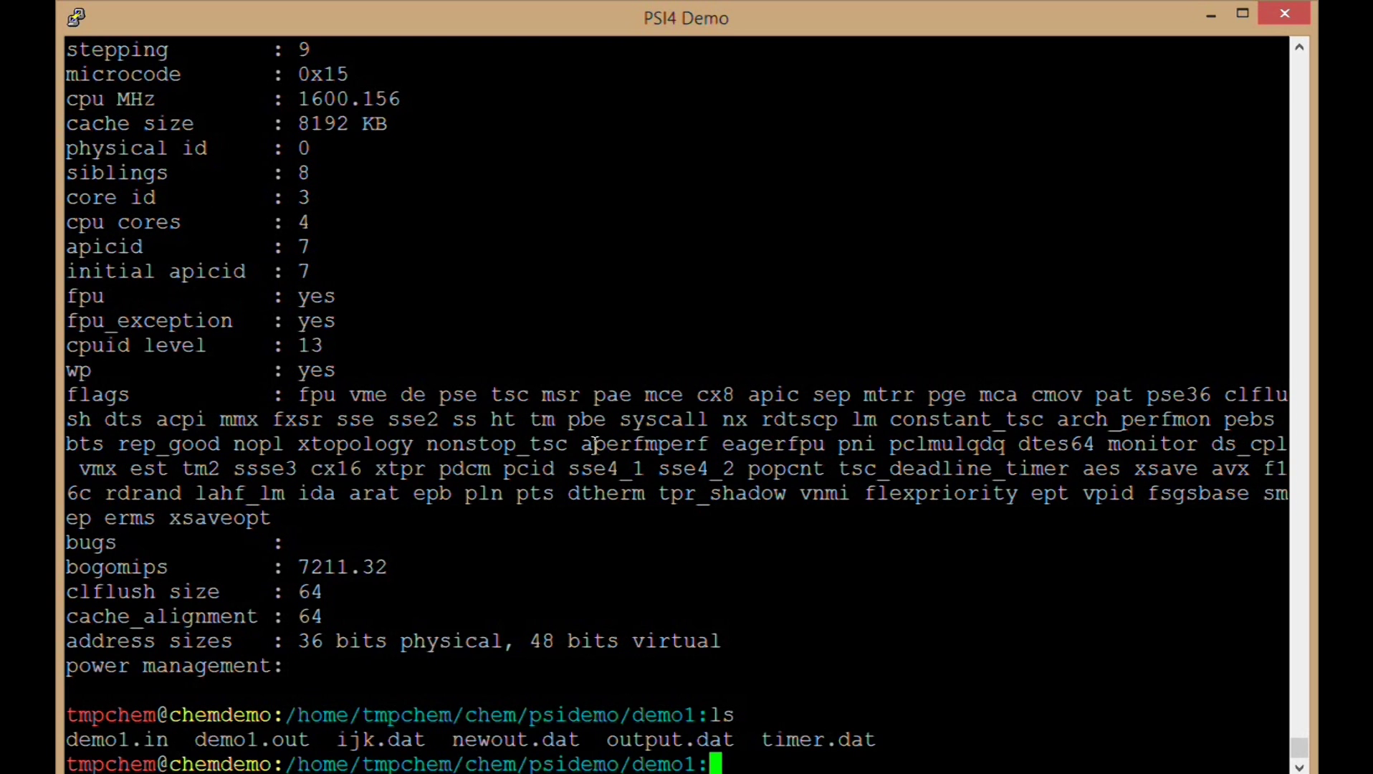
text(psi4 demo1.in - )
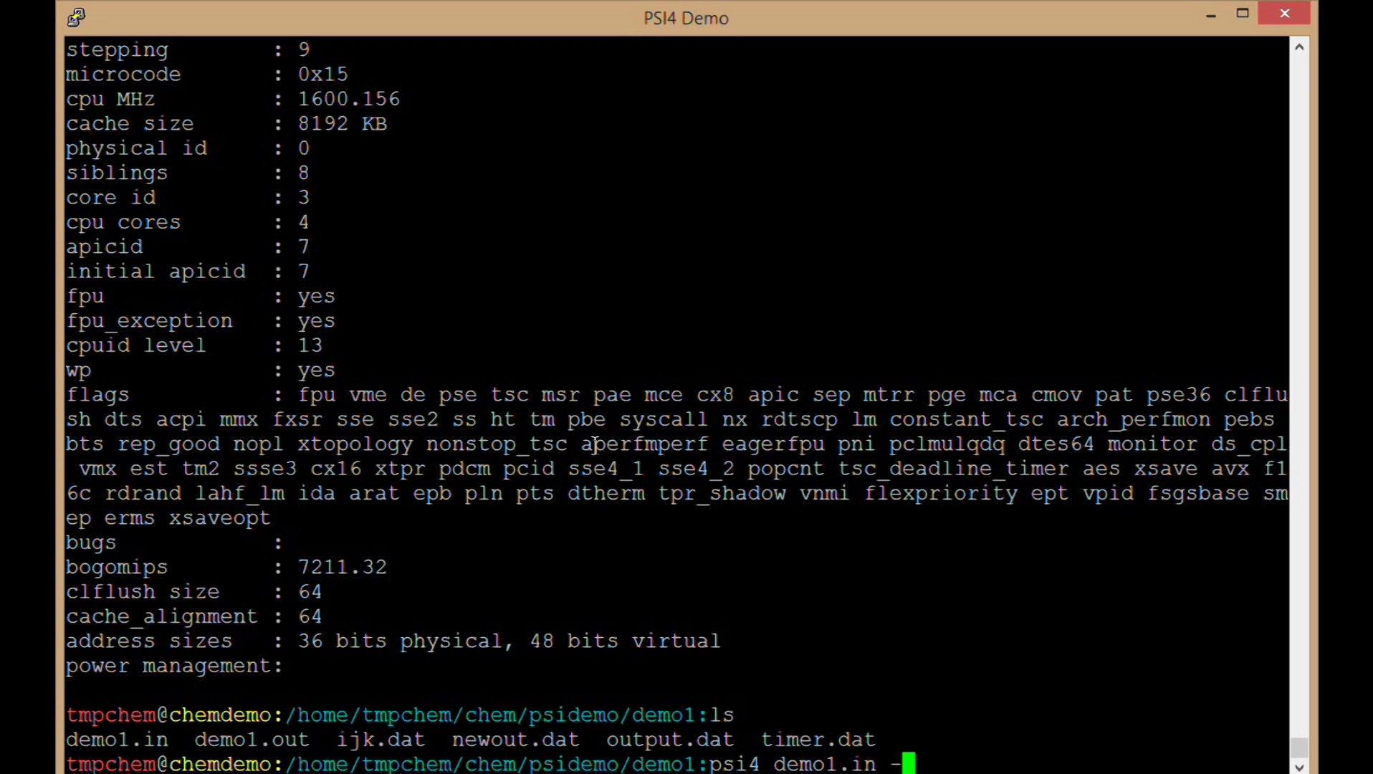
text(o dem2)
Launch 'psi4 demo1.in -o demo1.out -n 2 &' and follow demo1.out until the 2-thread run finishes
key(BackSpace)
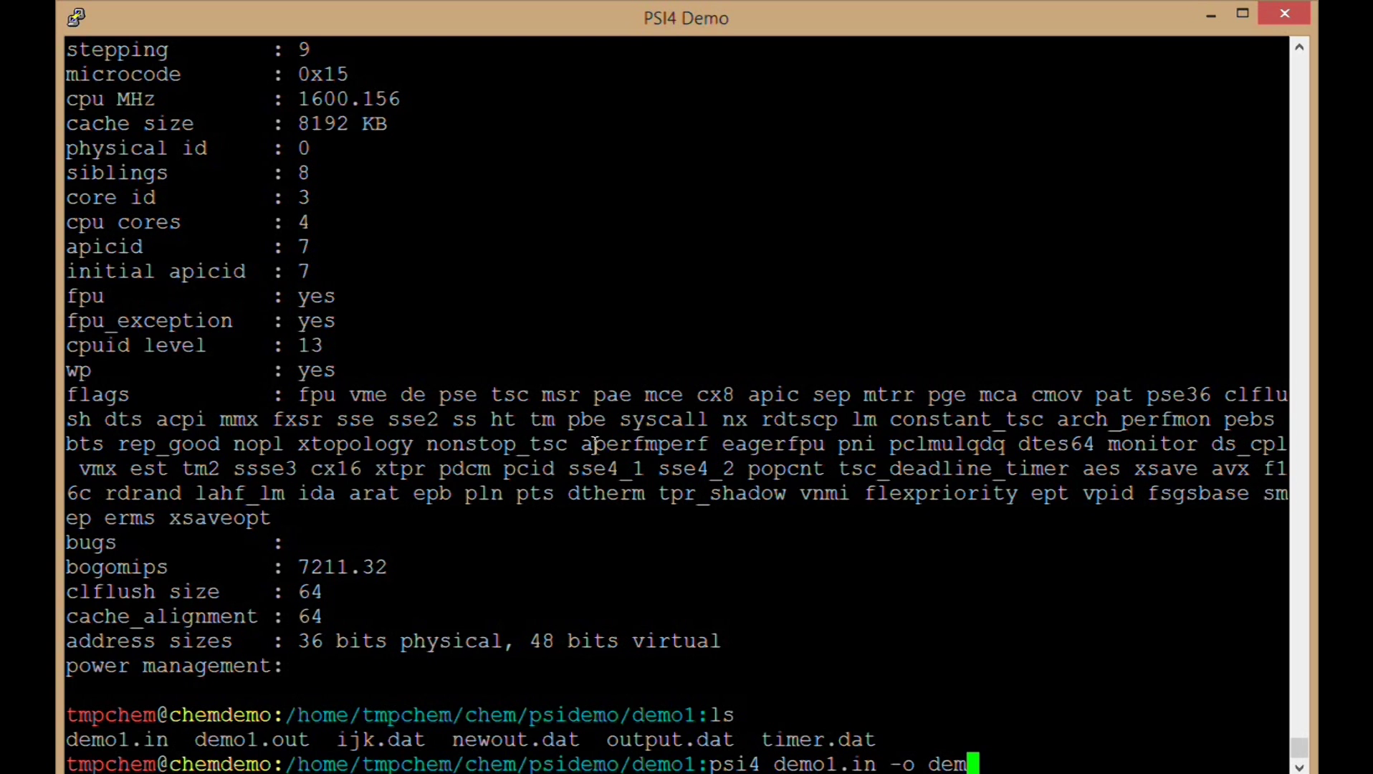
text(o1.out)
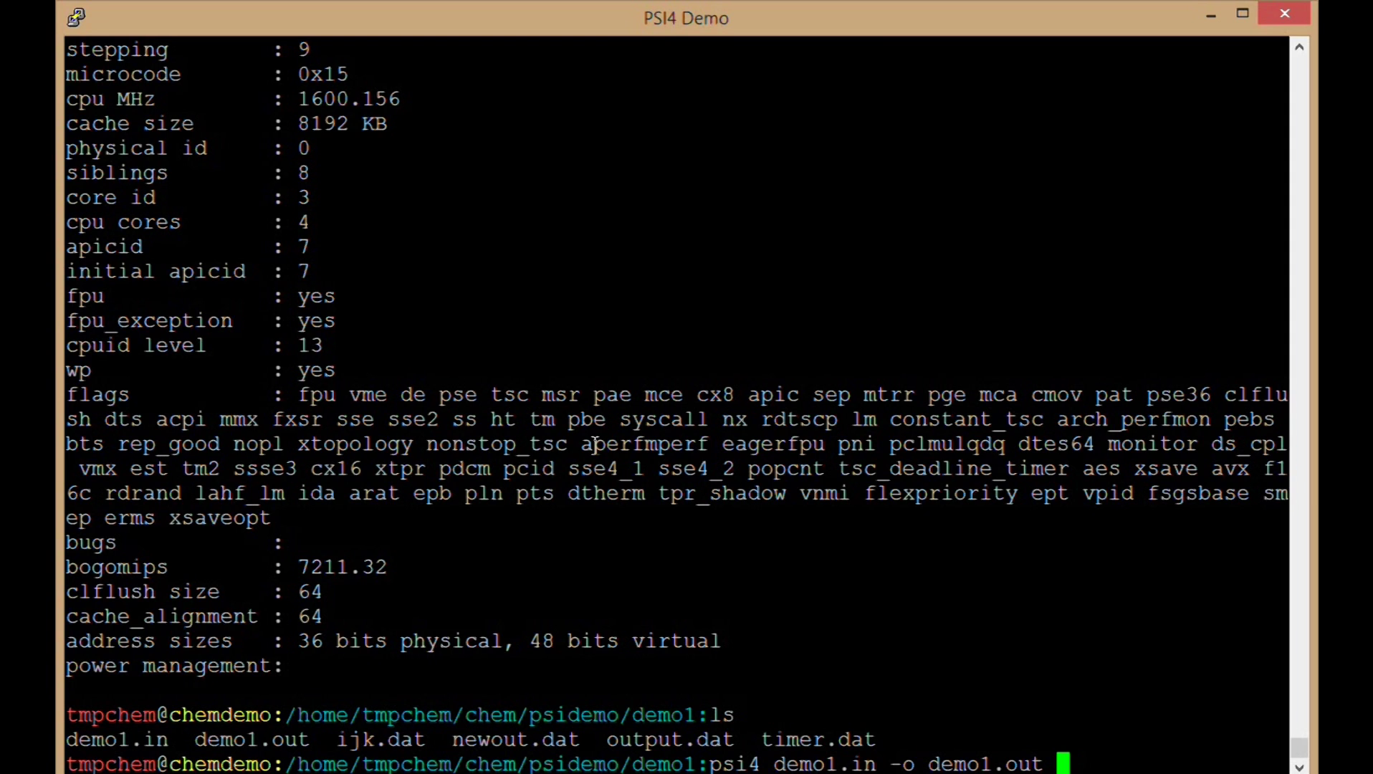
text( -n 2 &)
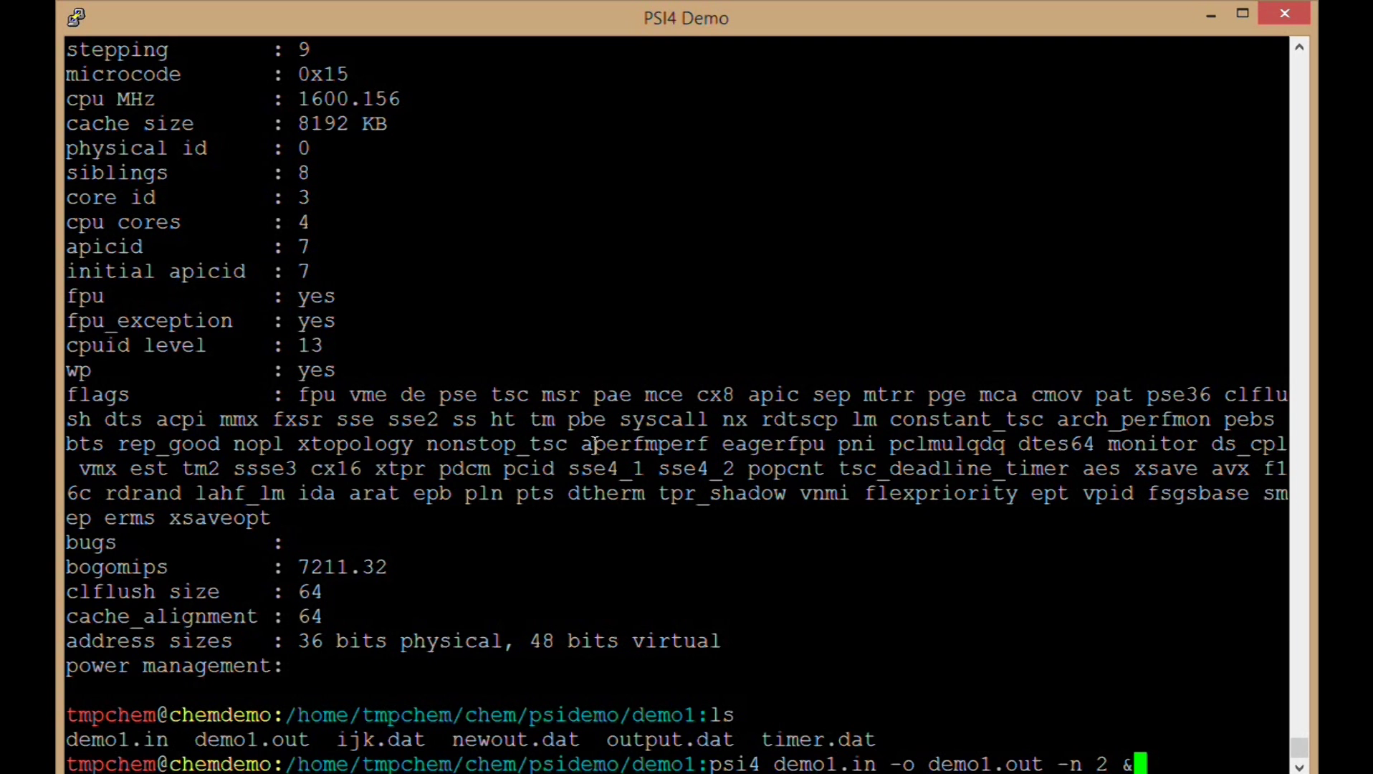
key(Return)
text(tail -f )
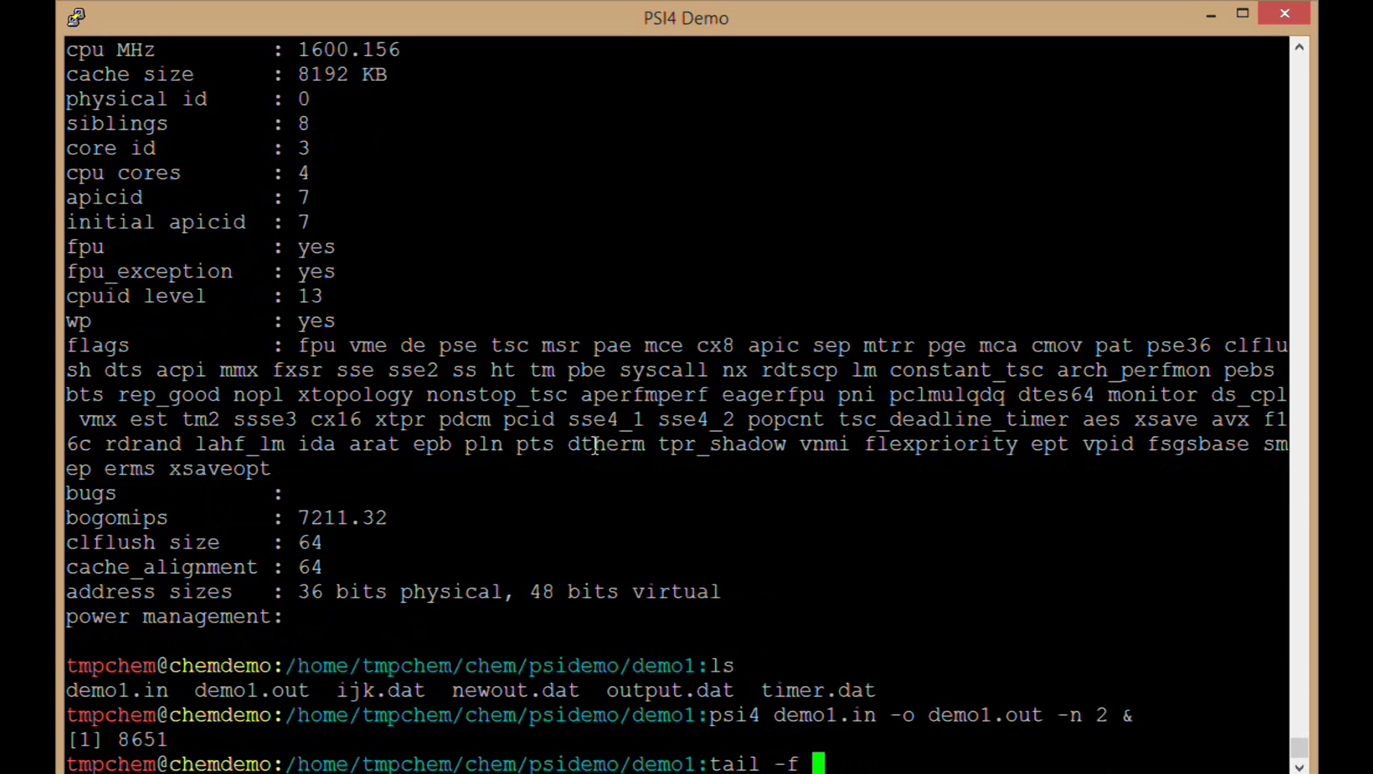
text(demo1.out)
key(Return)
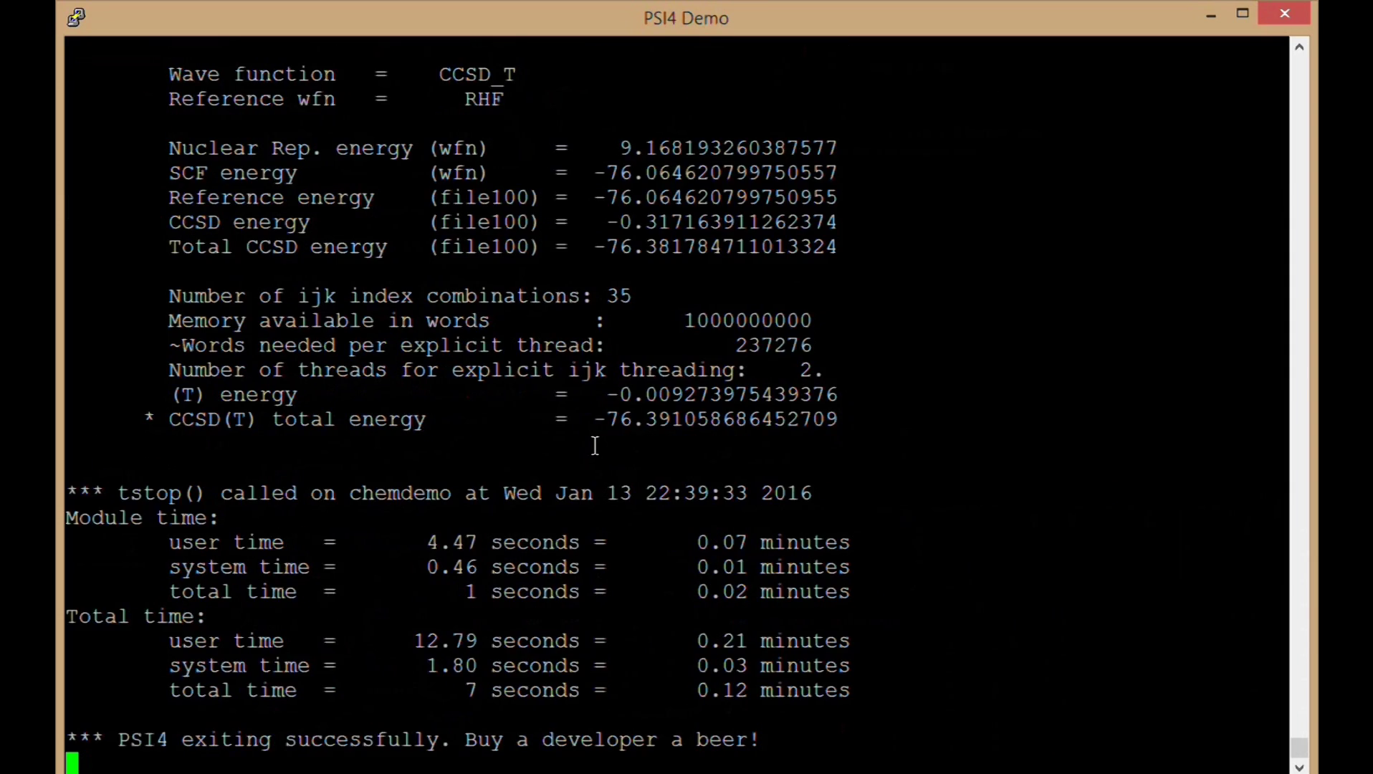
key(ctrl+c)
key(ctrl+c)
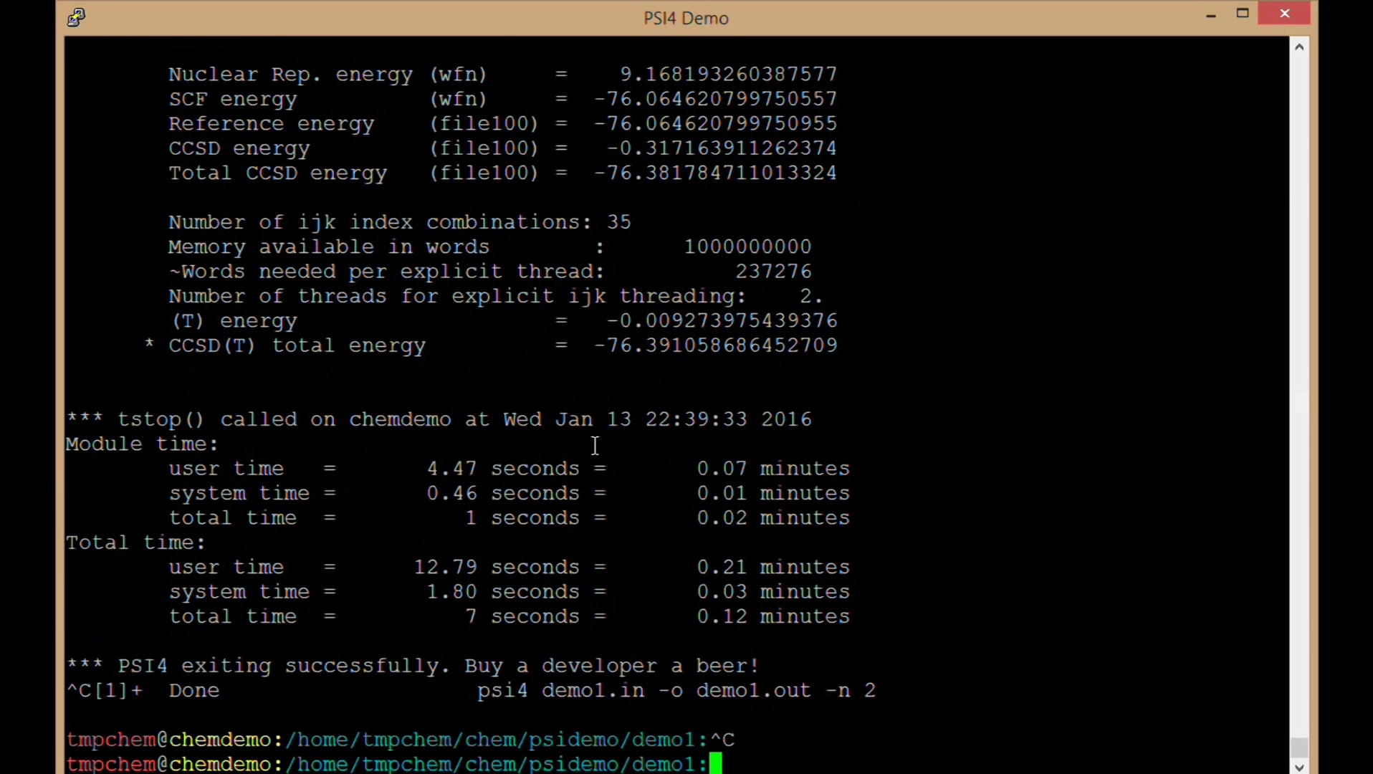
text(vim)
key(BackSpace)
key(BackSpace)
key(BackSpace)
Open demo1.out in vi and locate the SCF line reporting 2 Threads
text(vi demo1.out)
key(Return)
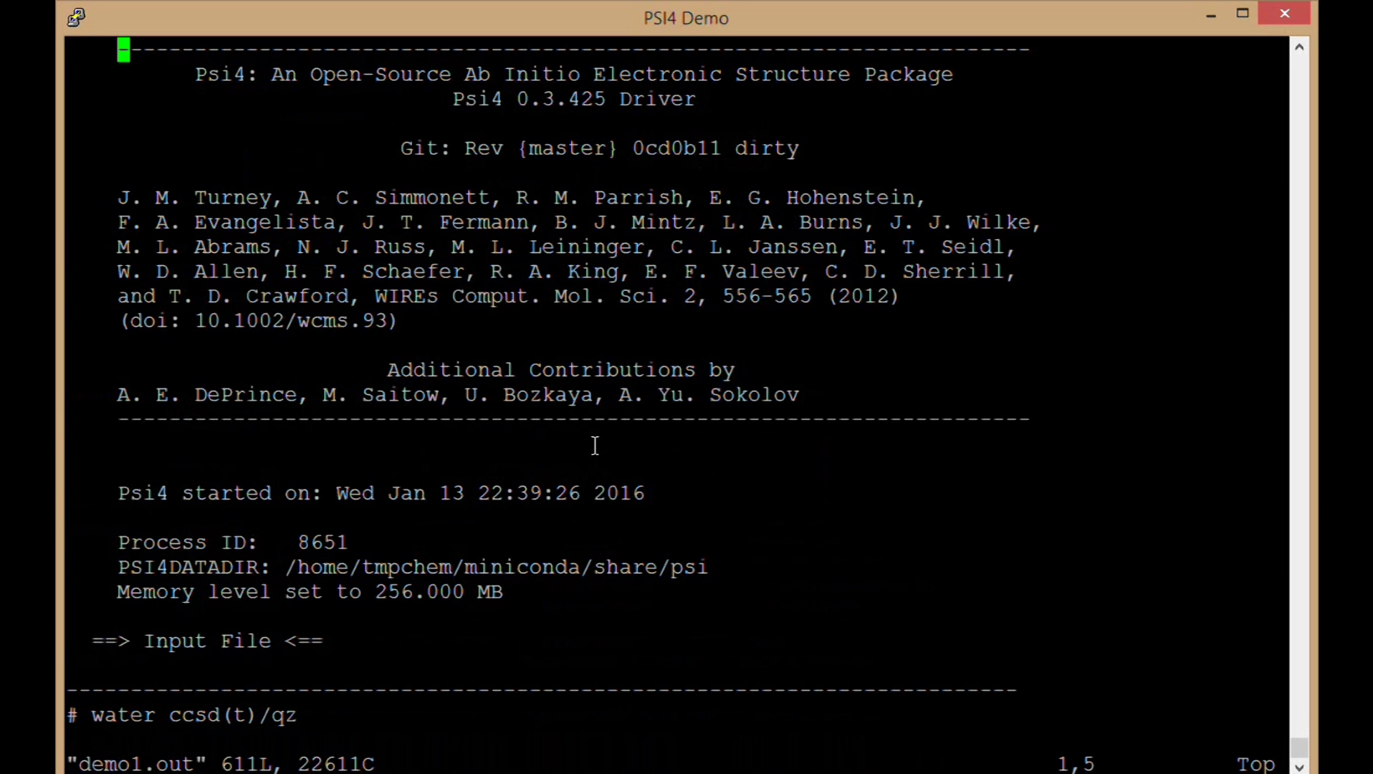
key(ctrl+f)
key(ctrl+f)
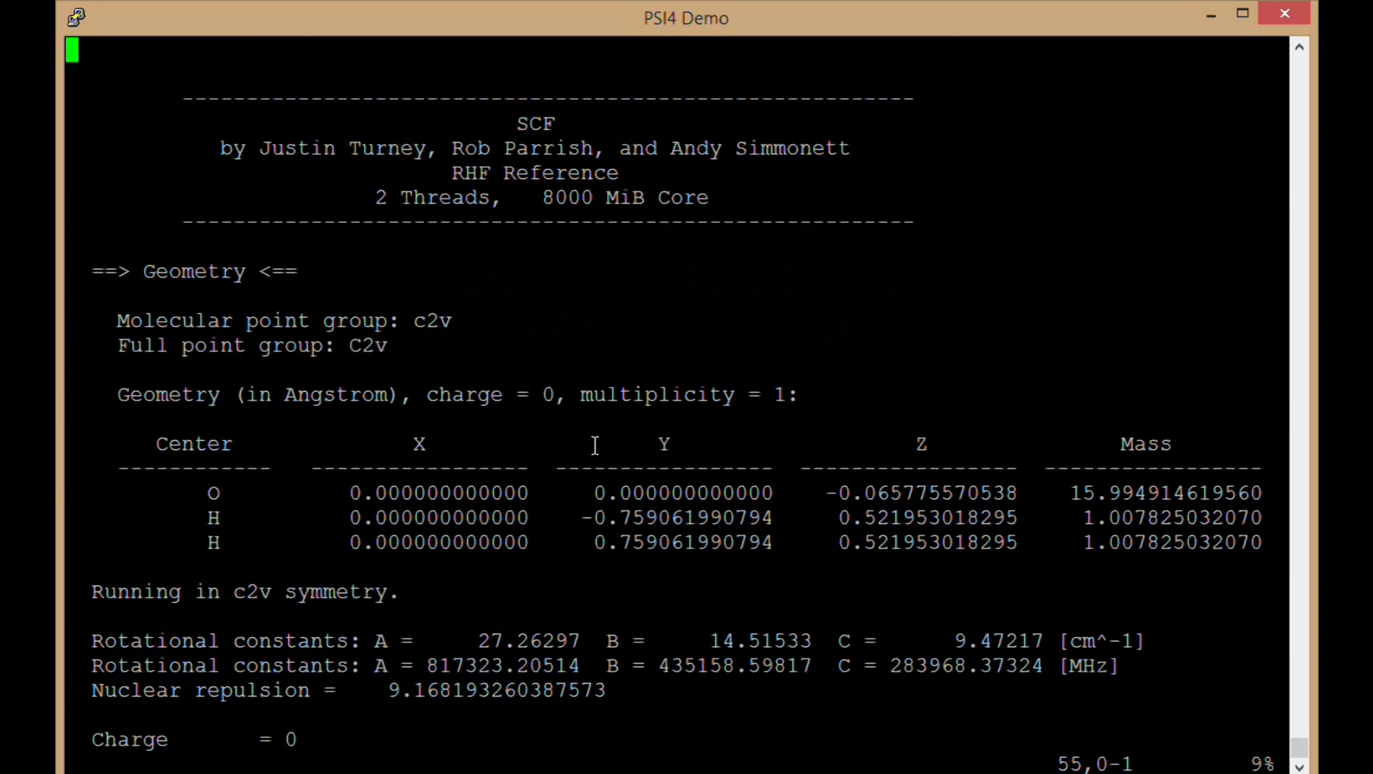
key(Down)
key(Down)
key(Down)
key(Down)
key(Down)
key(Right)
key(Right)
key(Right)
key(Right)
key(Right)
key(Right)
key(Right)
key(Right)
key(Right)
key(Right)
key(Right)
key(Right)
key(Right)
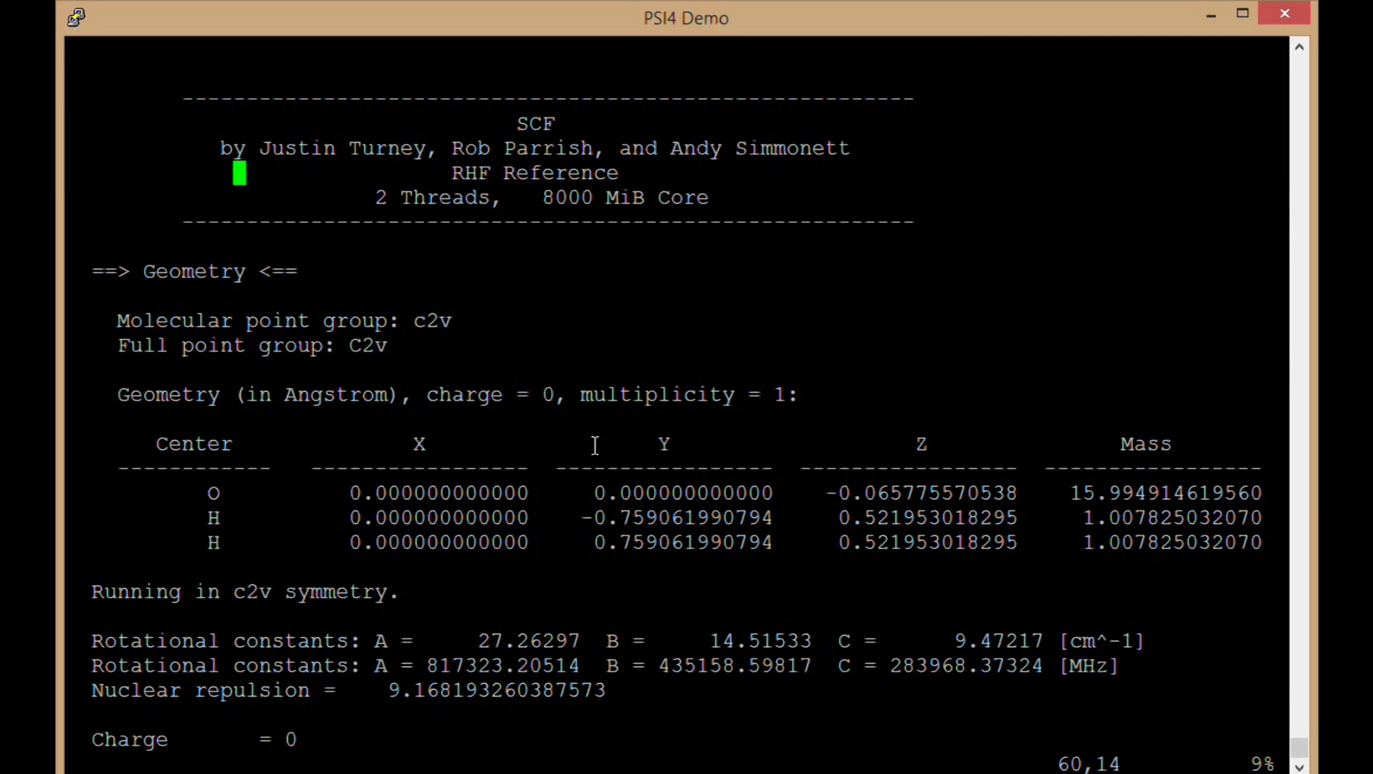
key(Right)
key(Right)
key(Right)
key(Right)
key(Right)
key(Right)
key(Right)
key(Right)
key(Right)
key(Right)
key(Right)
key(Right)
key(Down)
key(Left)
key(Right)
key(Right)
key(Right)
key(Right)
key(Right)
key(Right)
key(Right)
key(Right)
key(Right)
key(Right)
key(Right)
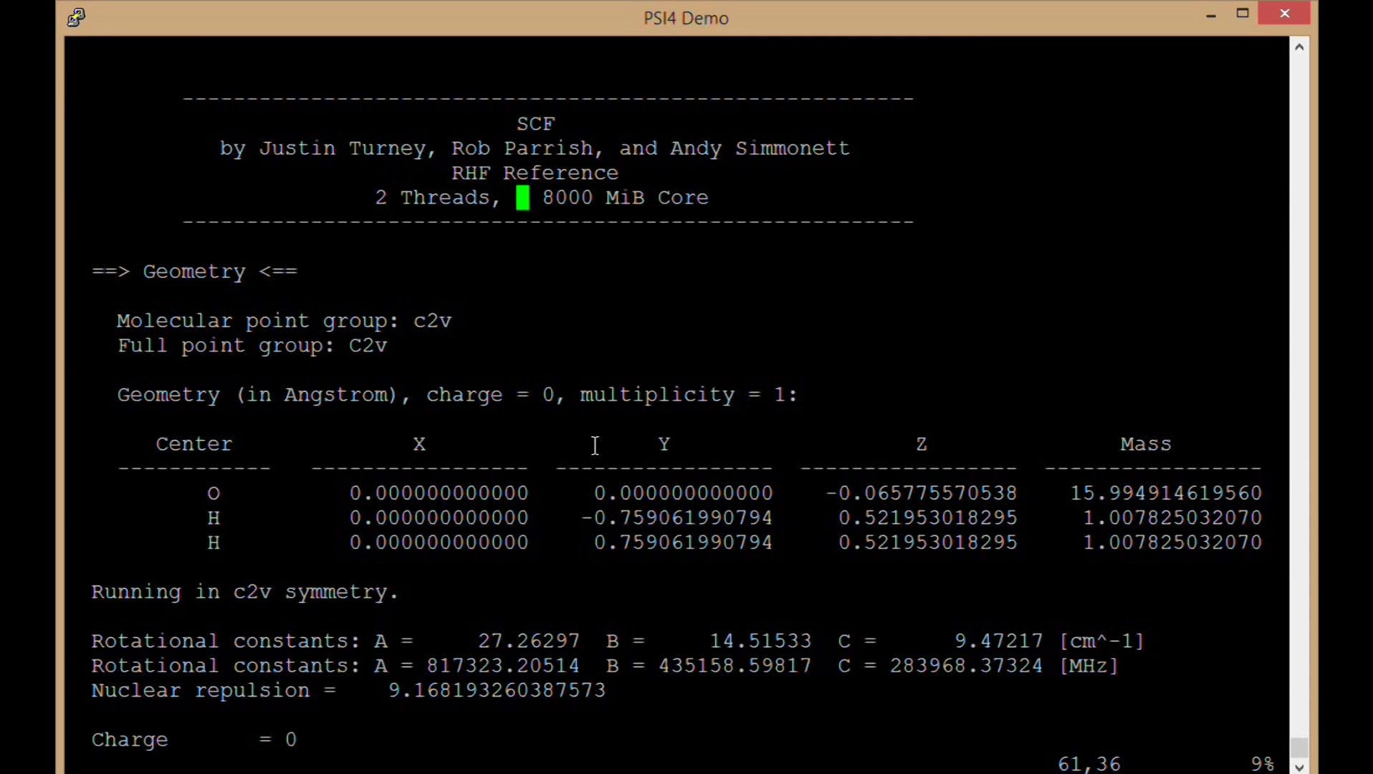
key(Right)
key(Right)
key(Left)
key(Left)
key(Left)
key(Left)
key(Left)
key(Left)
key(Left)
key(Left)
key(Left)
key(Left)
key(Left)
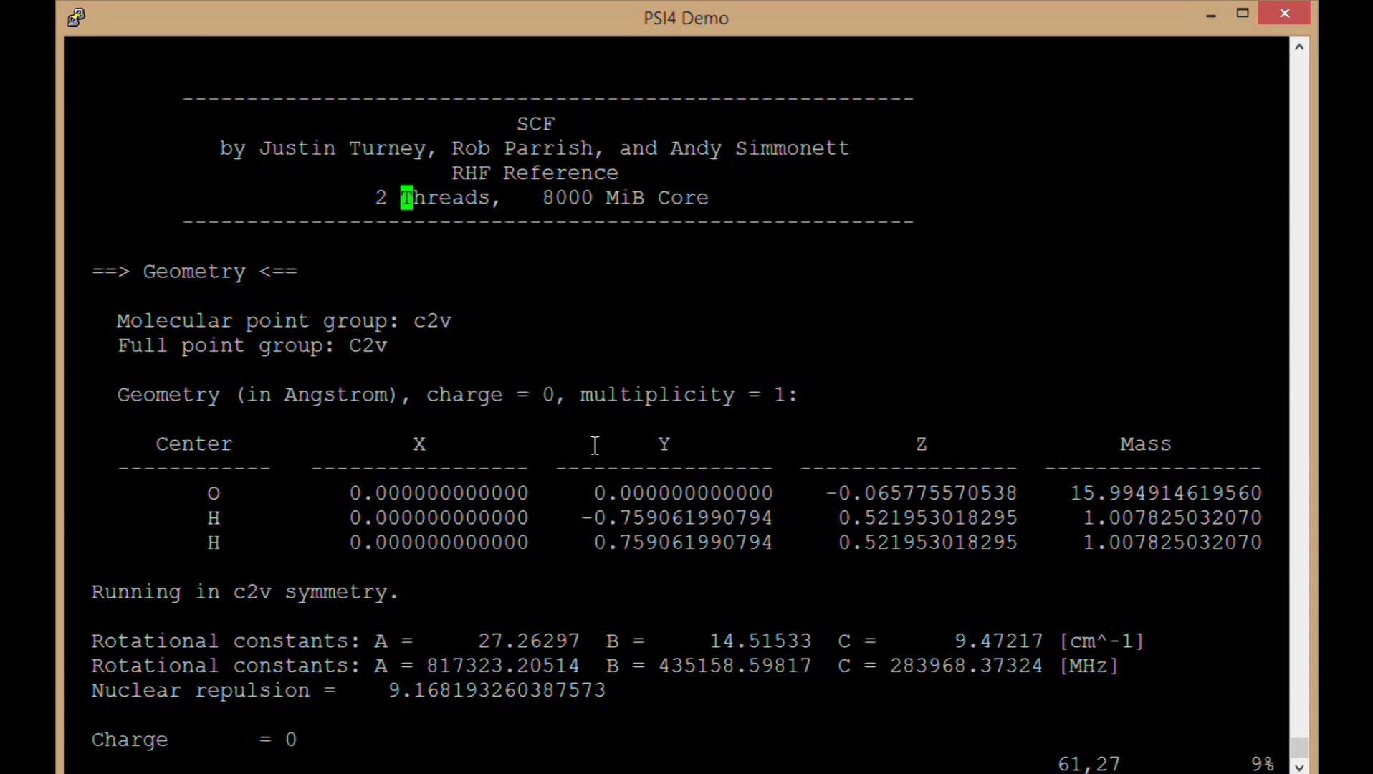
key(Left)
key(Left)
Quit vi with :q and recall an earlier command from the shell history
text(:q)
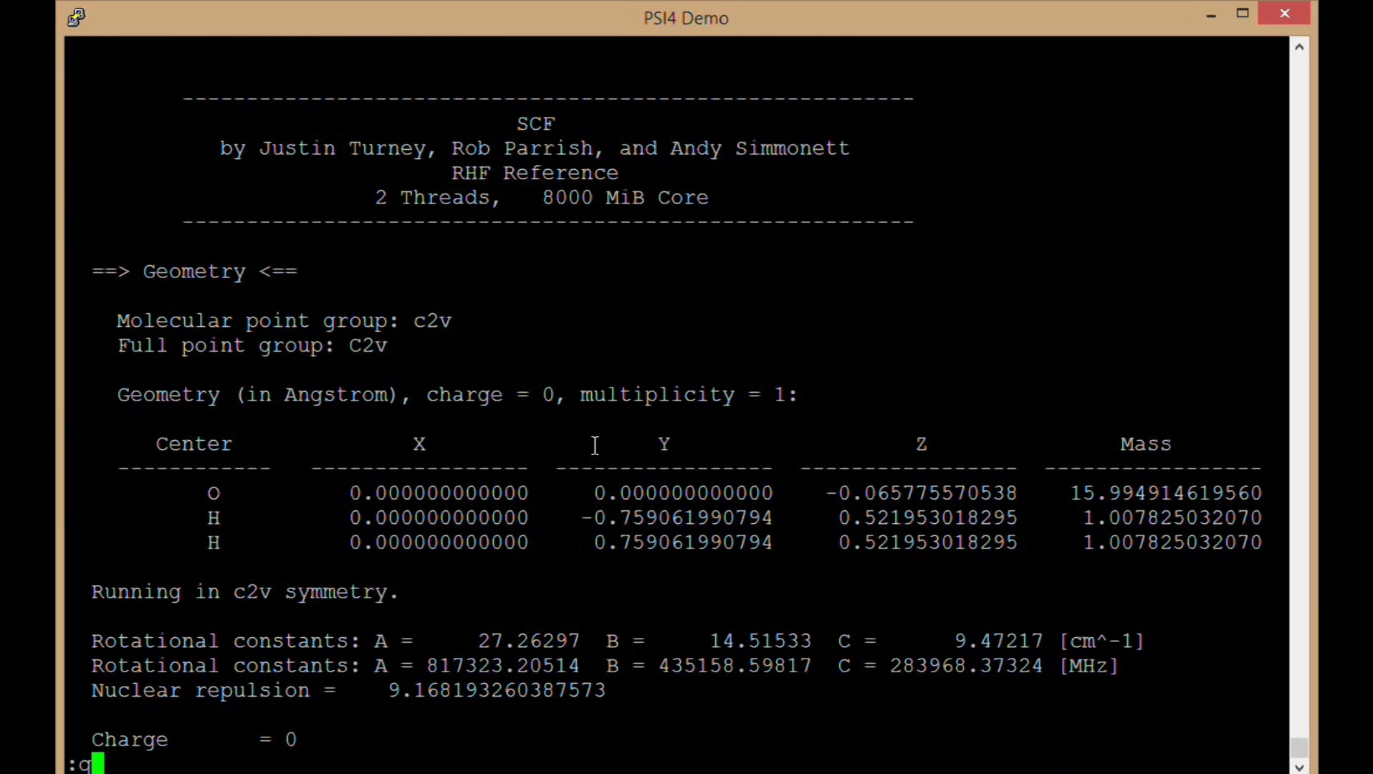
key(Return)
key(Up)
key(Up)
key(Up)
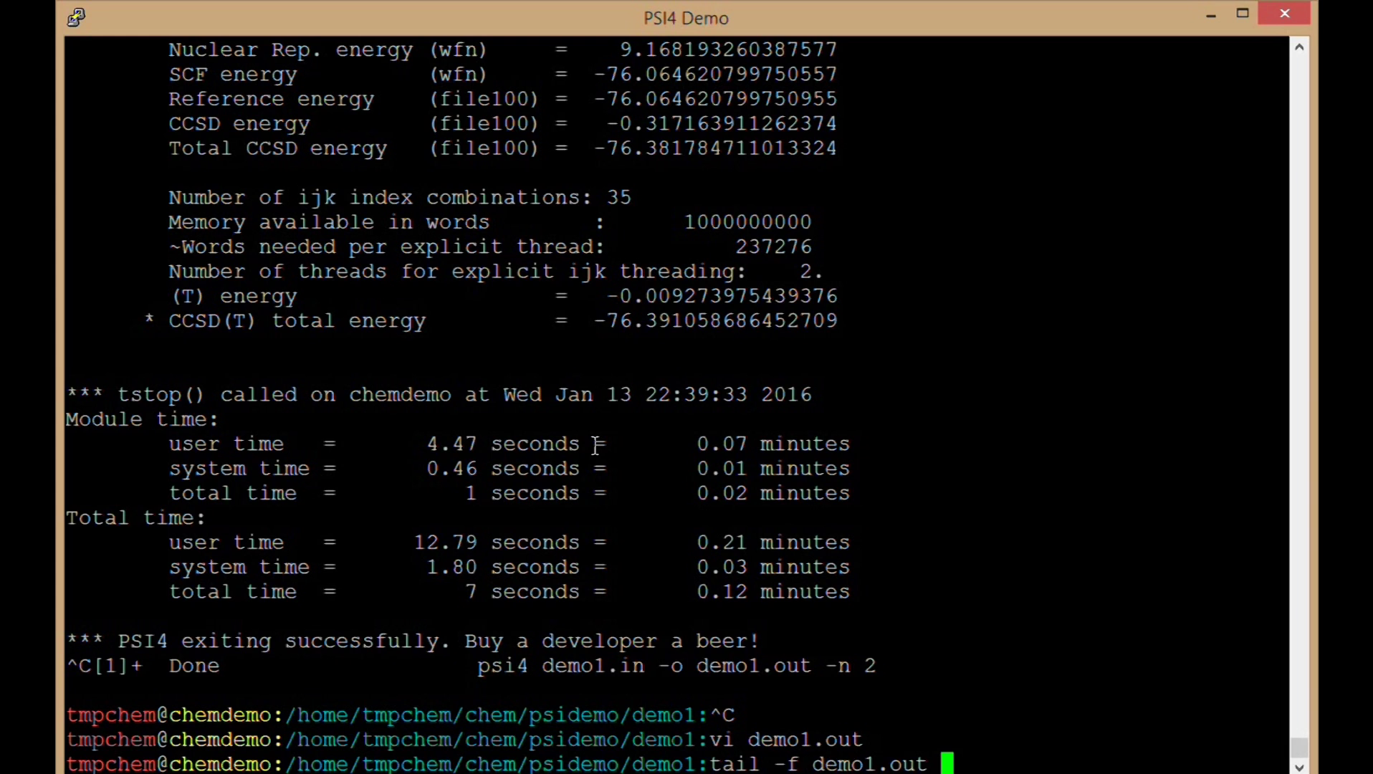
Change the recalled psi4 command from 2 to 4 threads and launch it in the background
key(Left)
key(Left)
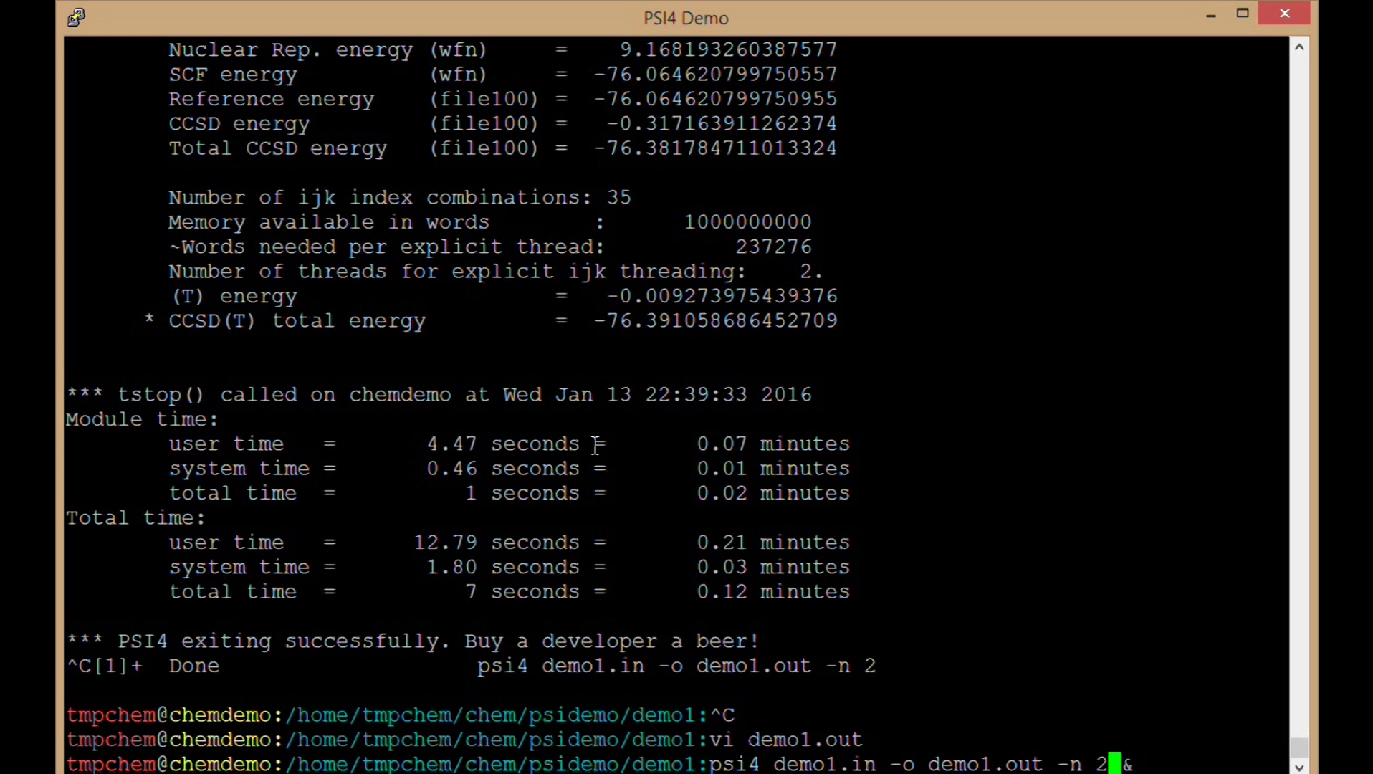
key(BackSpace)
text(4)
key(Return)
Follow demo1.out with tail -f until the job finishes, then stop
text(tail -f )
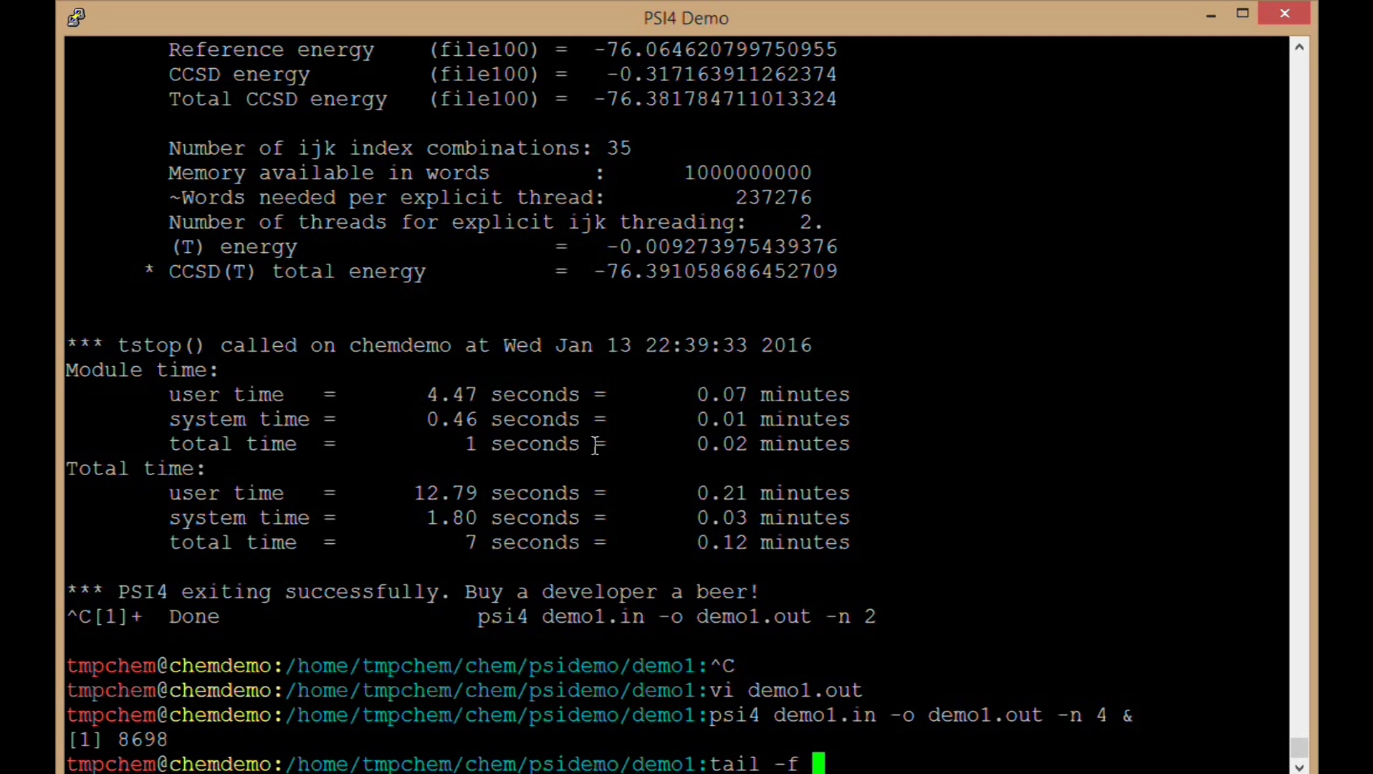
text(demo1.out)
key(Return)
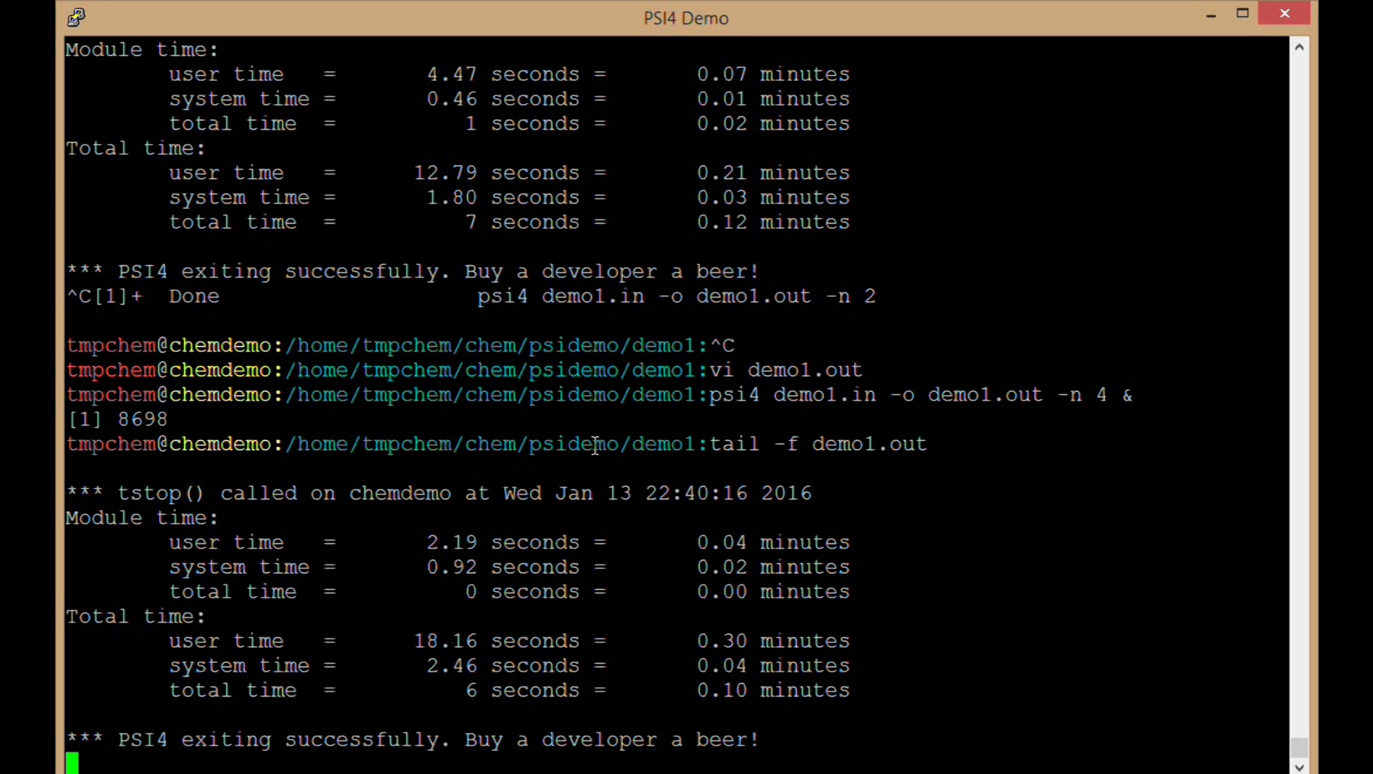
key(ctrl+c)
Open demo1.out in vi, confirm the SCF section shows 4 Threads, and quit
text(vi demo1.out)
key(Return)
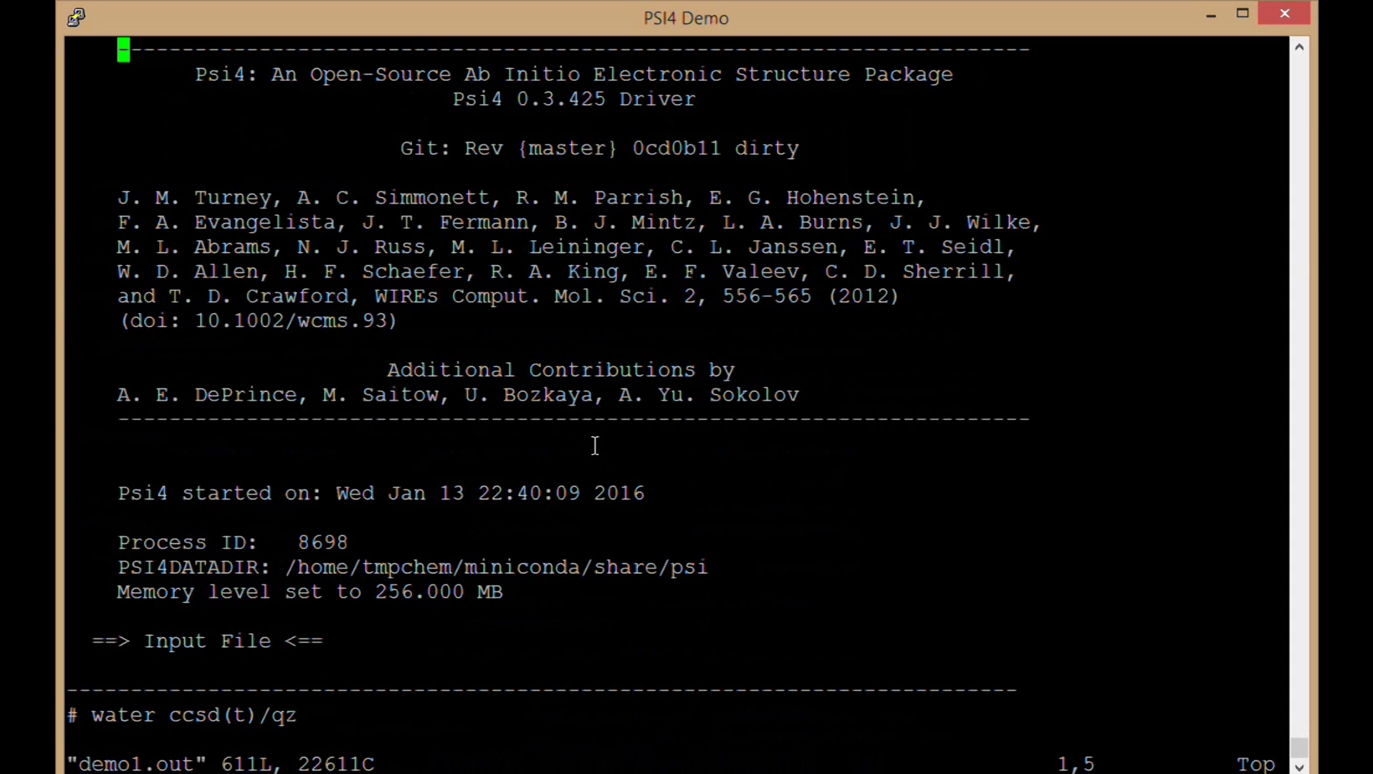
key(ctrl+f)
key(ctrl+f)
key(j)
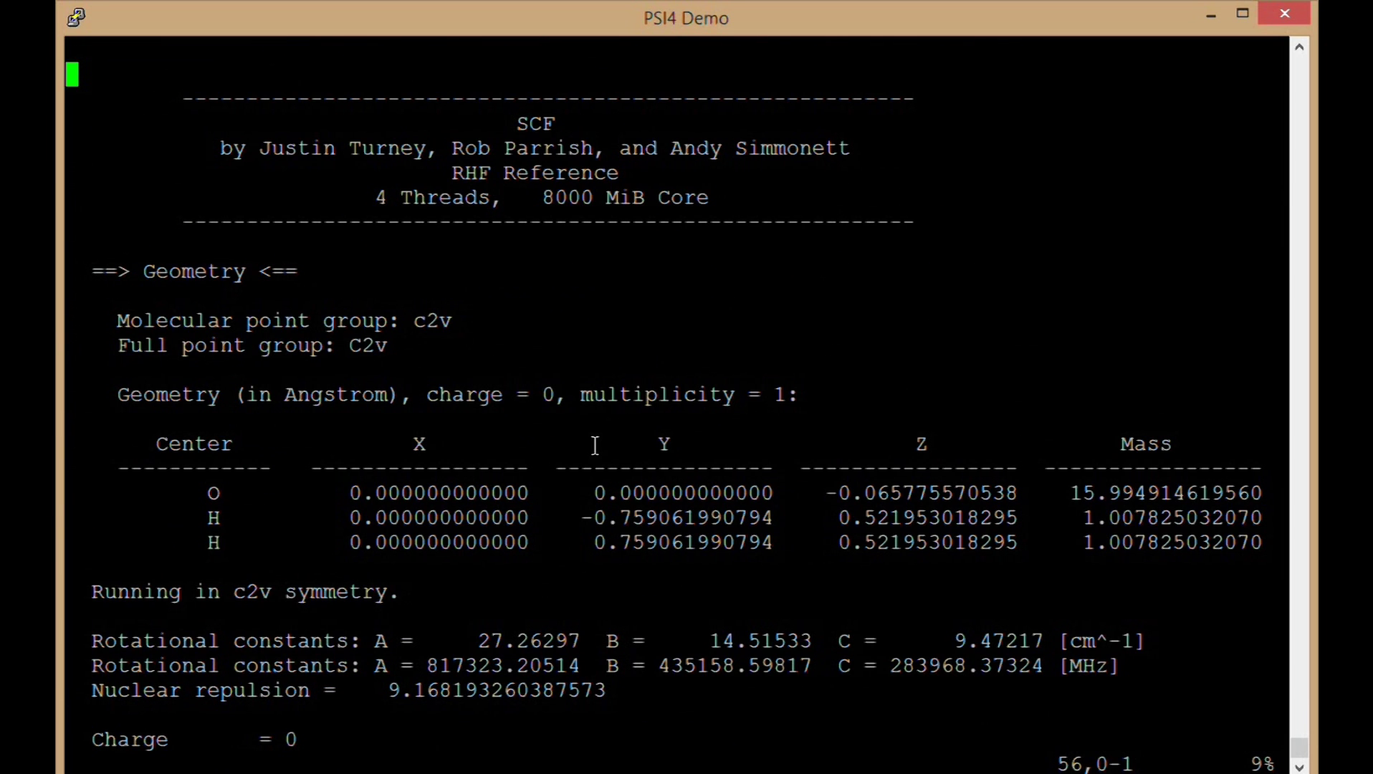
key(j)
key(j)
key(j)
key(j)
key(l)
key(l)
key(l)
key(l)
key(l)
key(l)
key(l)
key(l)
key(l)
key(l)
key(l)
key(l)
key(l)
key(l)
key(l)
key(l)
key(l)
key(l)
key(l)
key(l)
key(j)
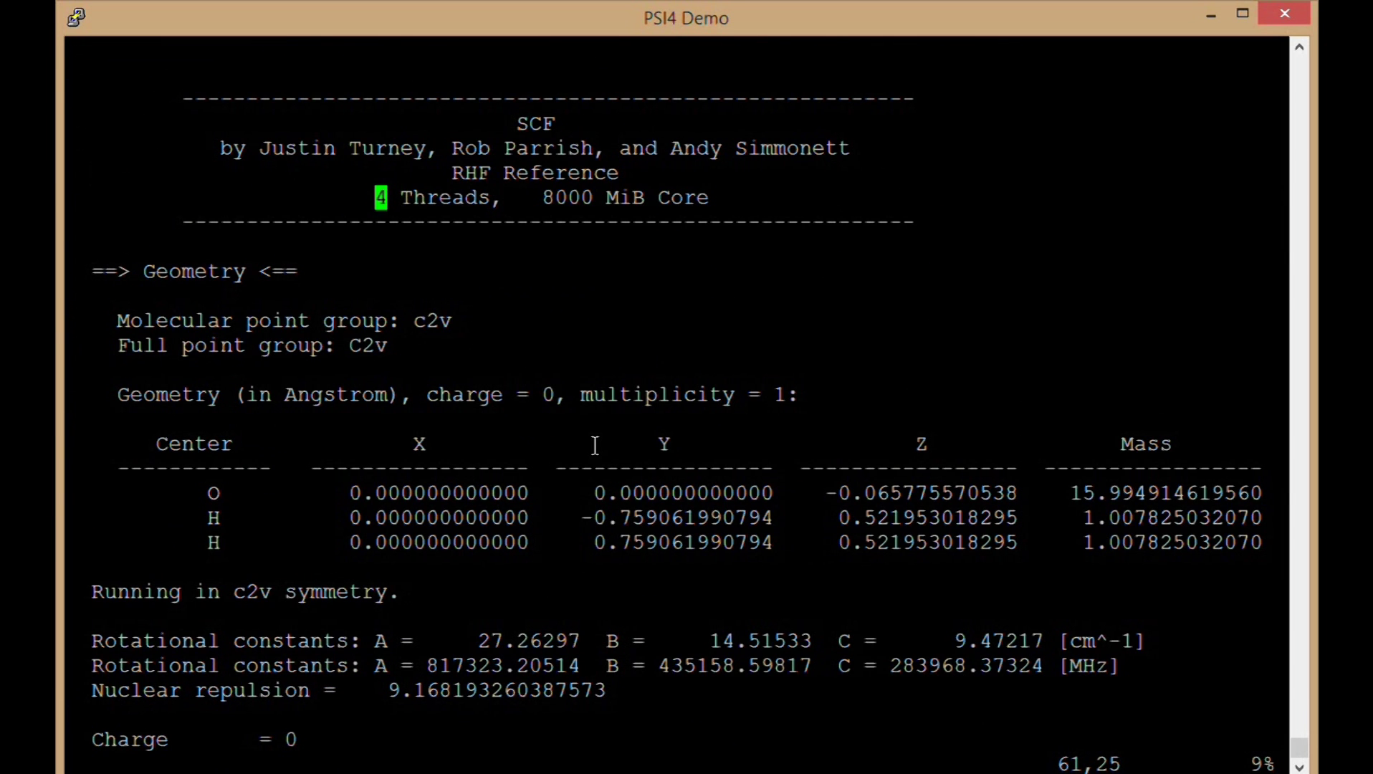
text(:q!)
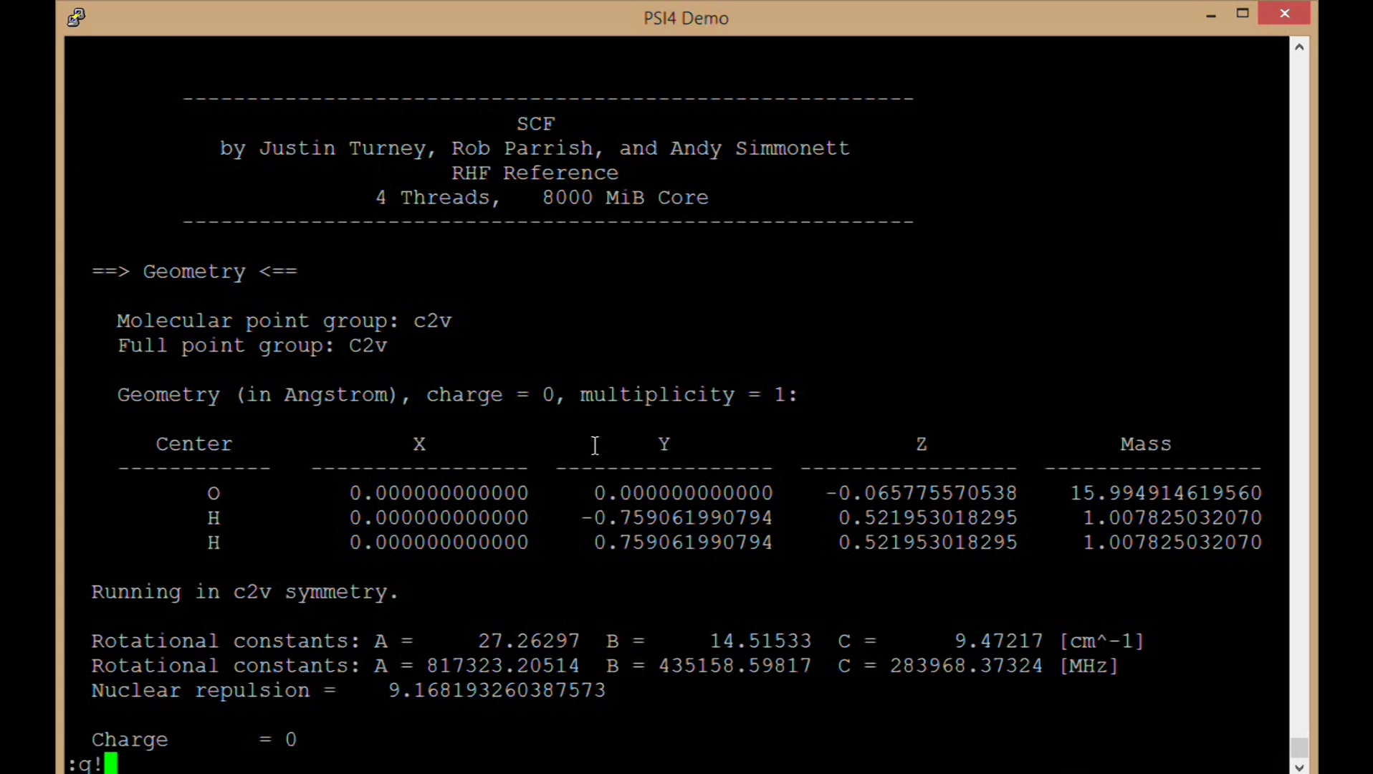
key(Return)
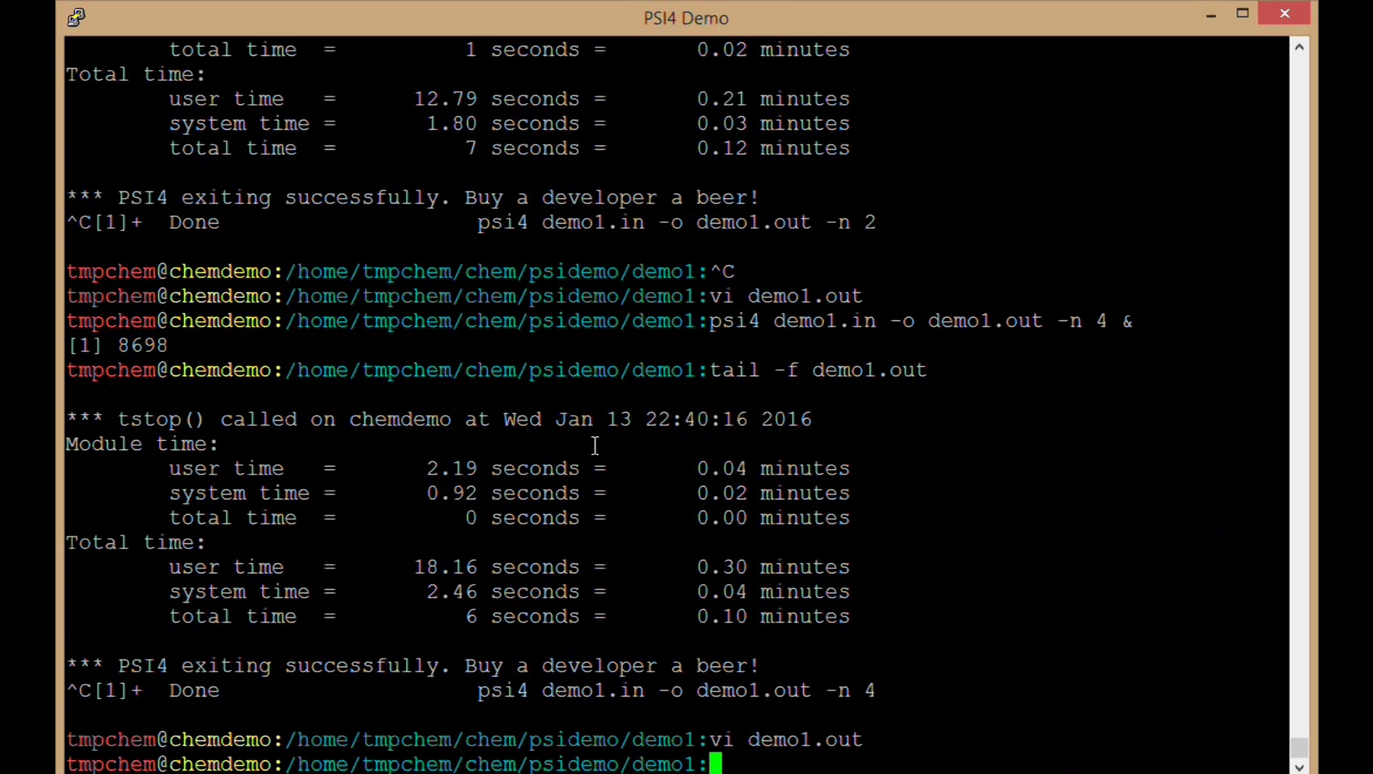